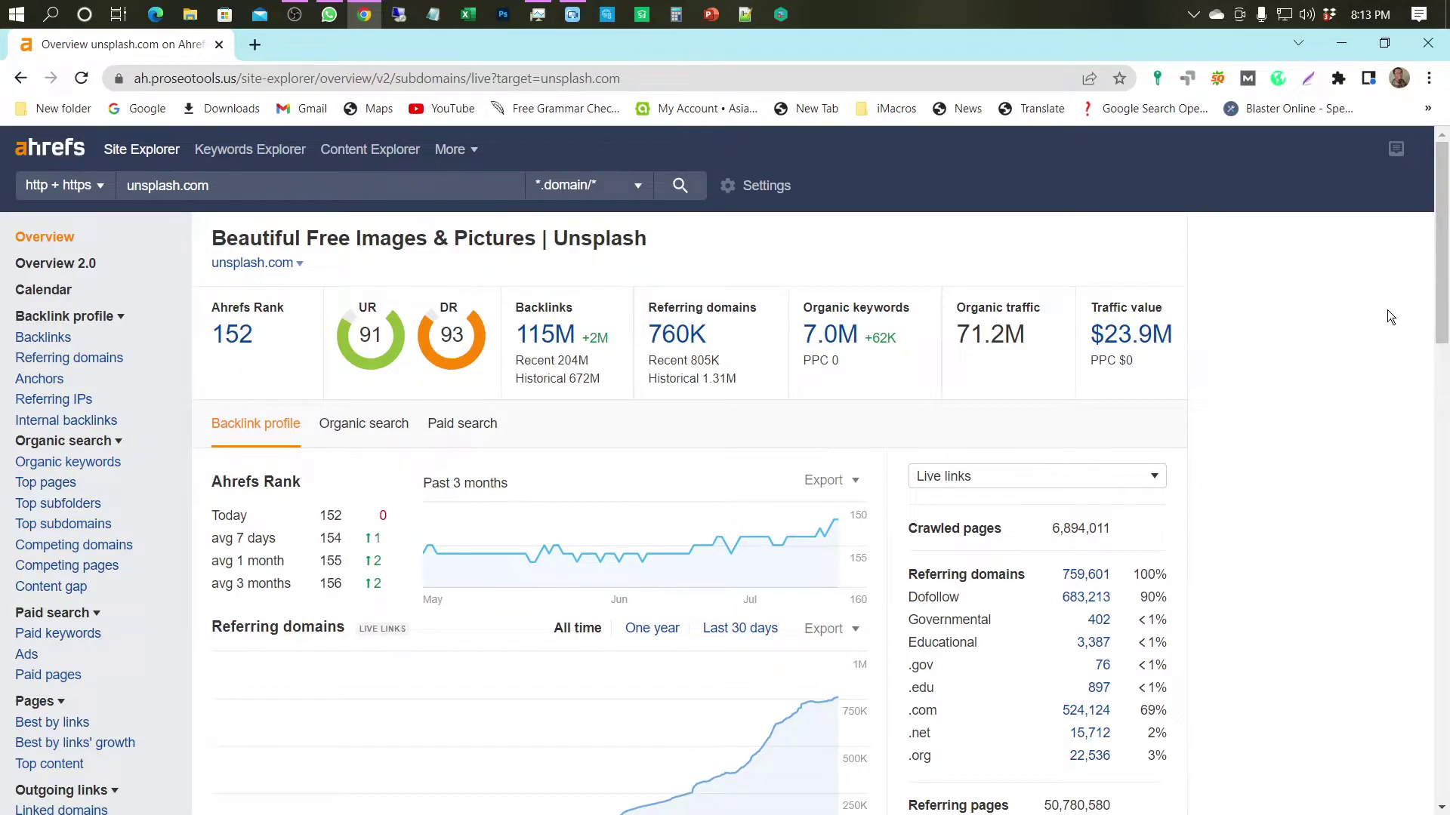
Step: Scroll through the Ahrefs Site Explorer overview for unsplash.com
{"action": "mouse_move", "coordinate": [1443, 236]}
{"action": "left_mouse_down"}
{"action": "mouse_move", "coordinate": [1436, 686]}
{"action": "mouse_move", "coordinate": [1447, 224]}
{"action": "left_mouse_up"}
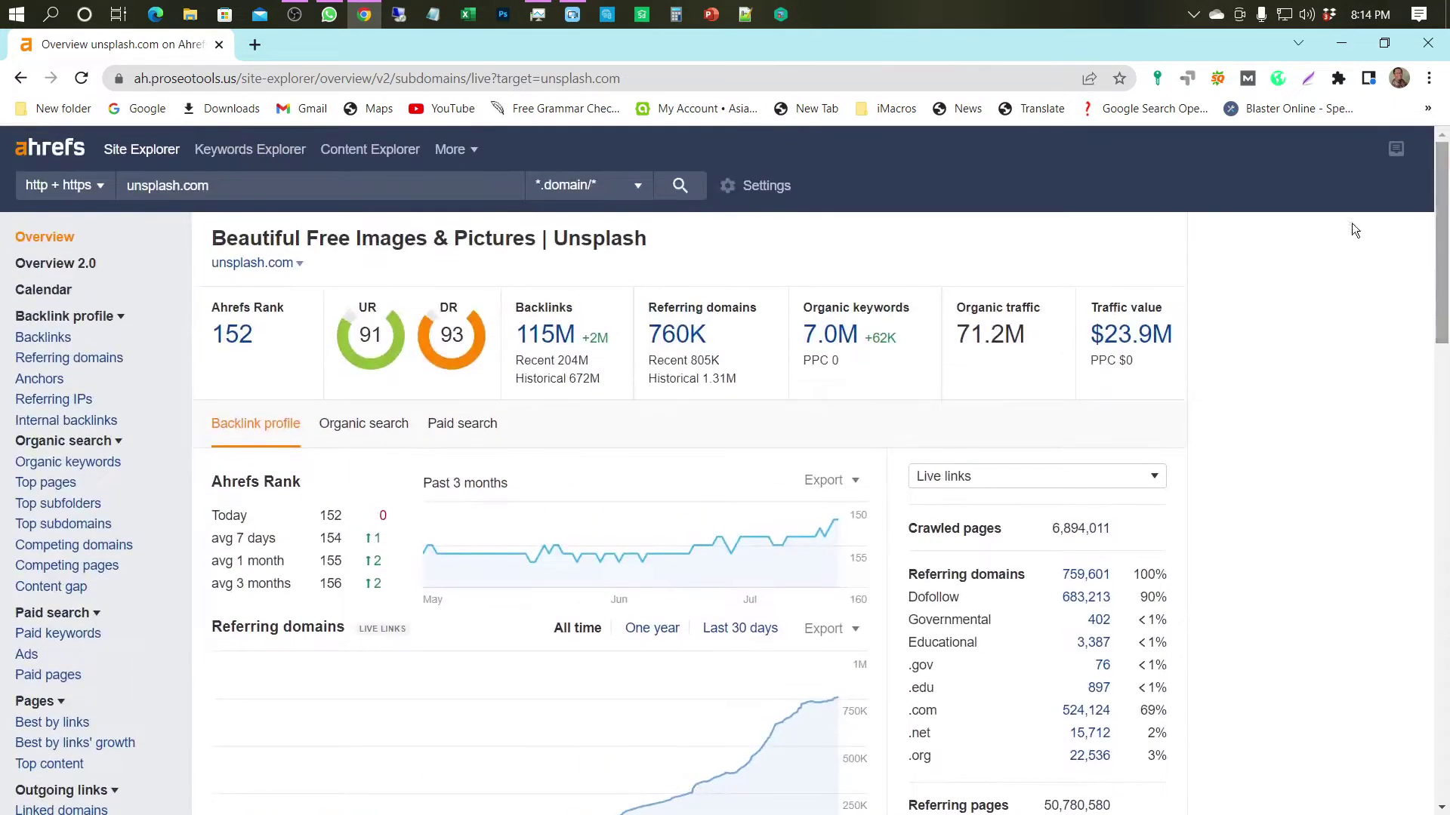
Step: Open Overview 2.0 for unsplash.com and review traffic by country and the organic-pages-by-traffic chart
{"action": "left_click", "coordinate": [64, 266]}
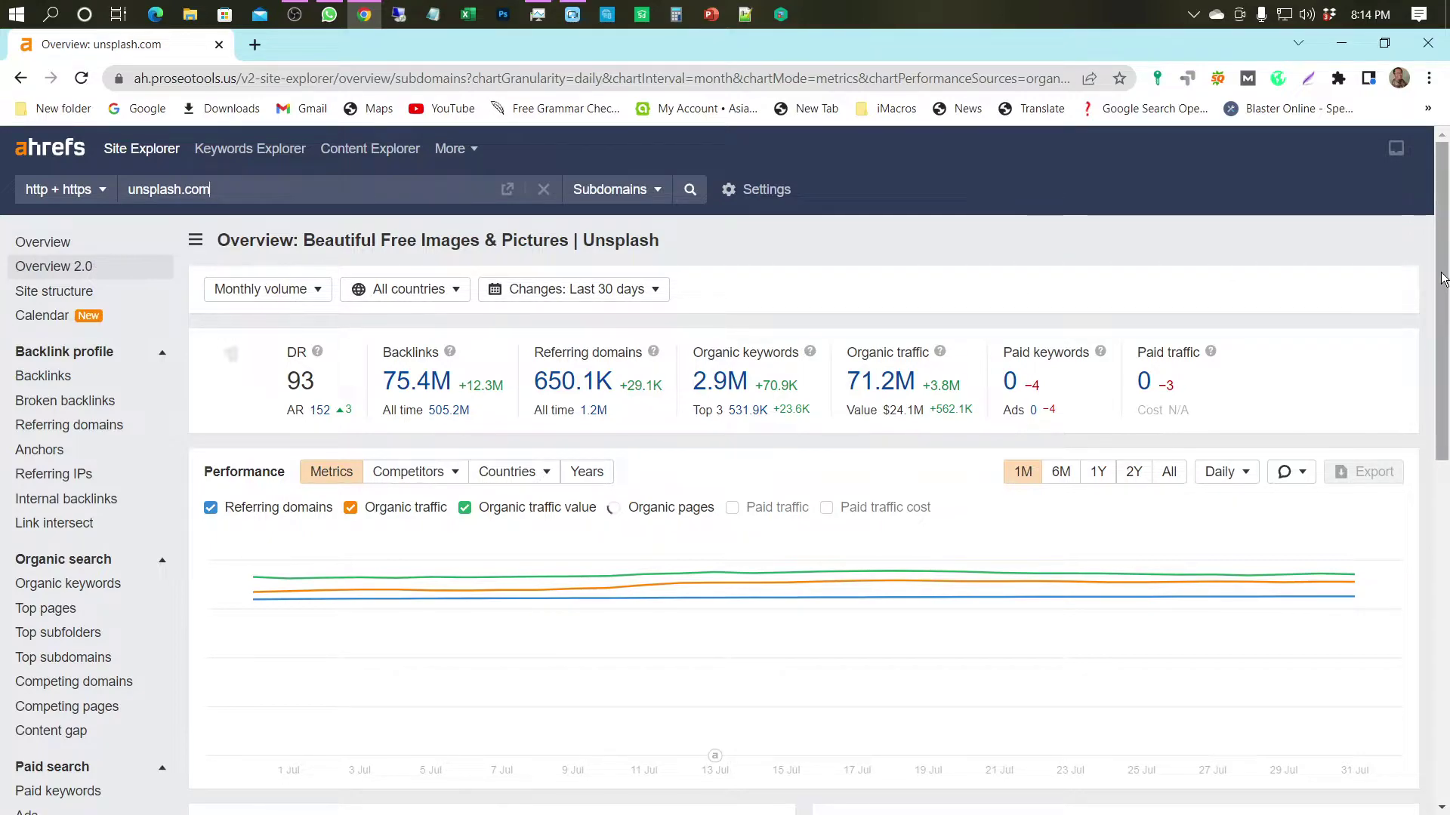
{"action": "left_click_drag", "start_coordinate": [1439, 283], "coordinate": [1425, 494]}
{"action": "mouse_move", "coordinate": [1331, 494]}
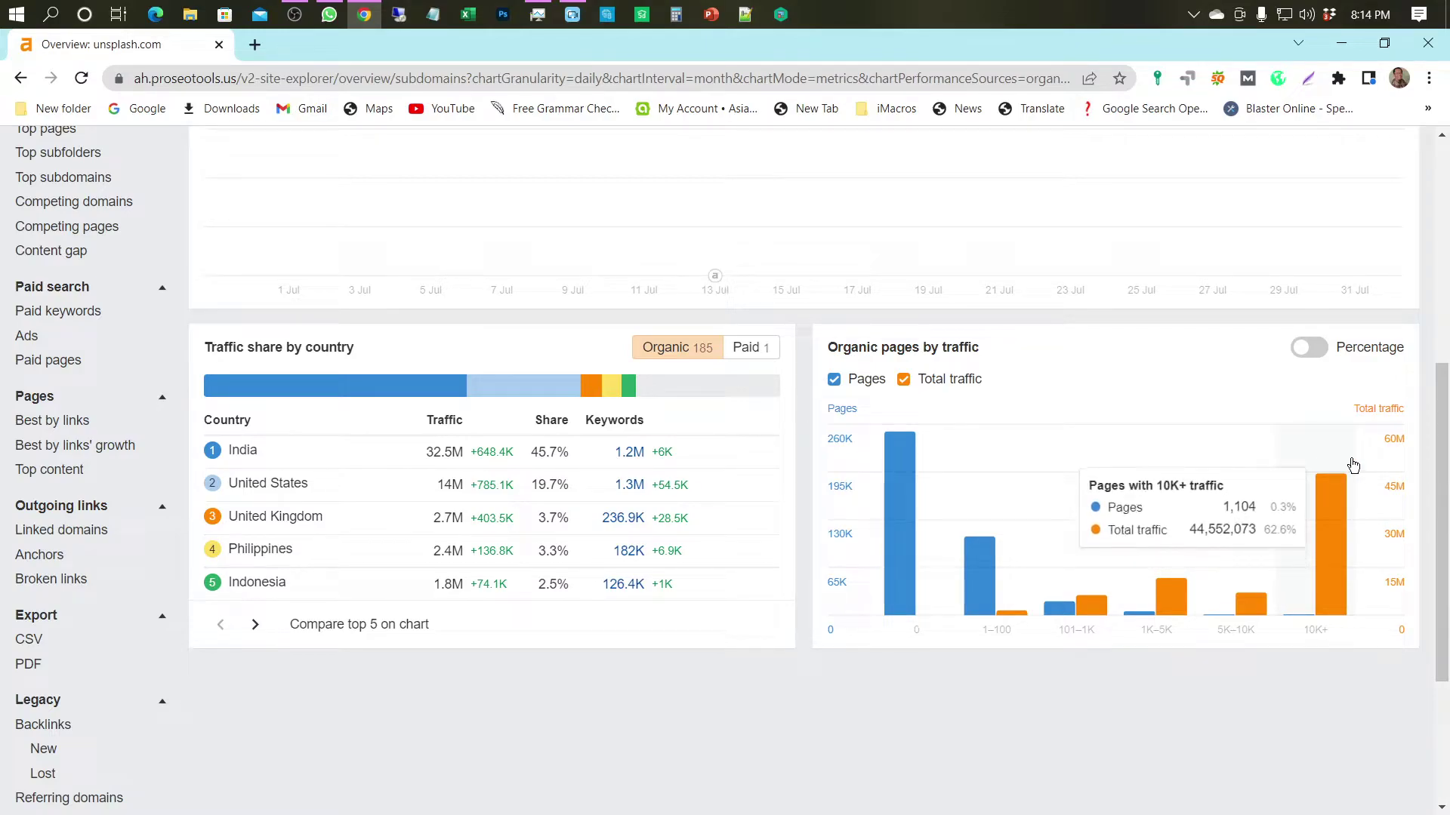
{"action": "left_click_drag", "start_coordinate": [1442, 491], "coordinate": [1442, 385]}
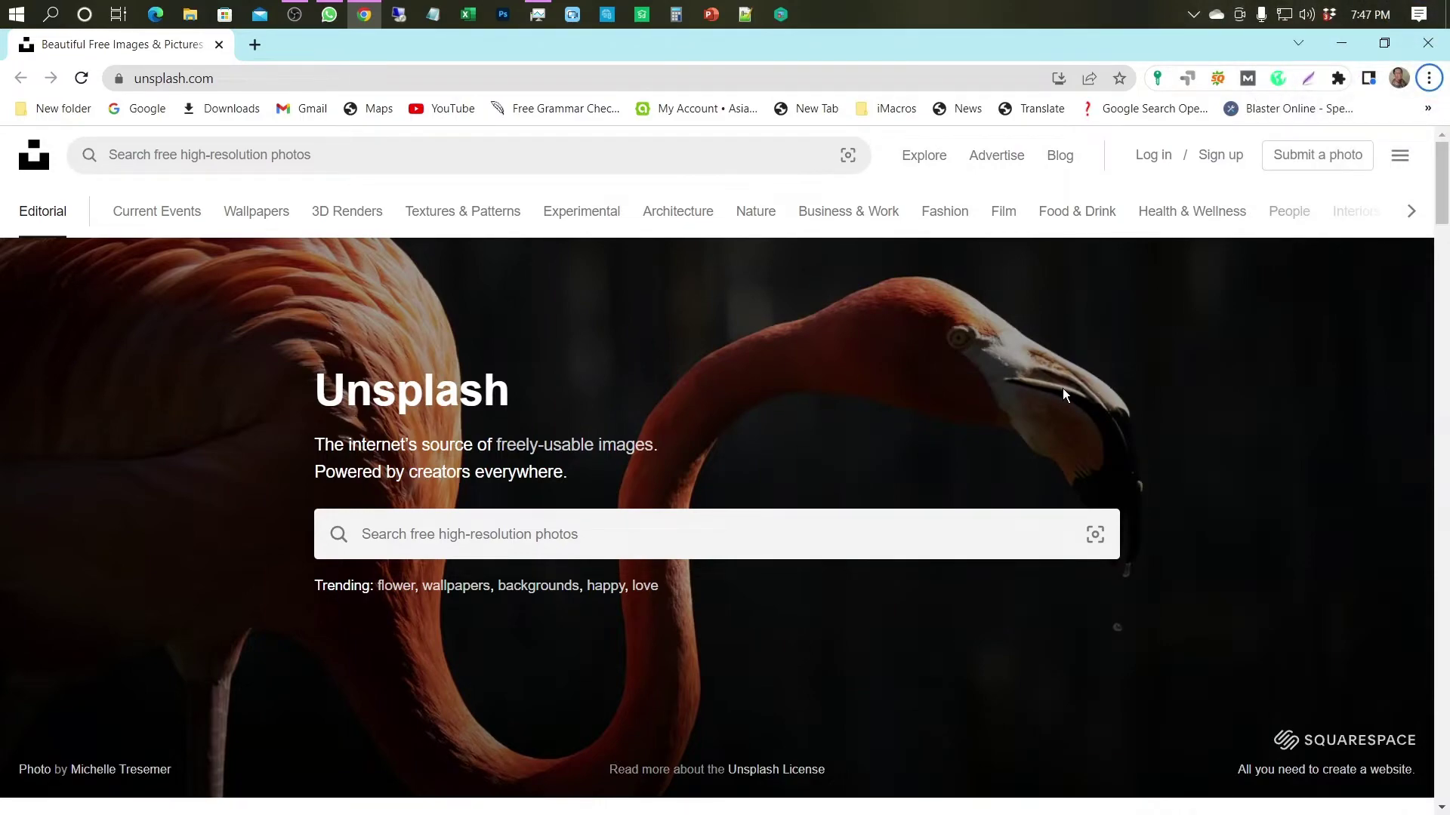
Step: Start the Join Unsplash sign-up and fill in the first name, last name and e-mail address
{"action": "left_click", "coordinate": [1223, 156]}
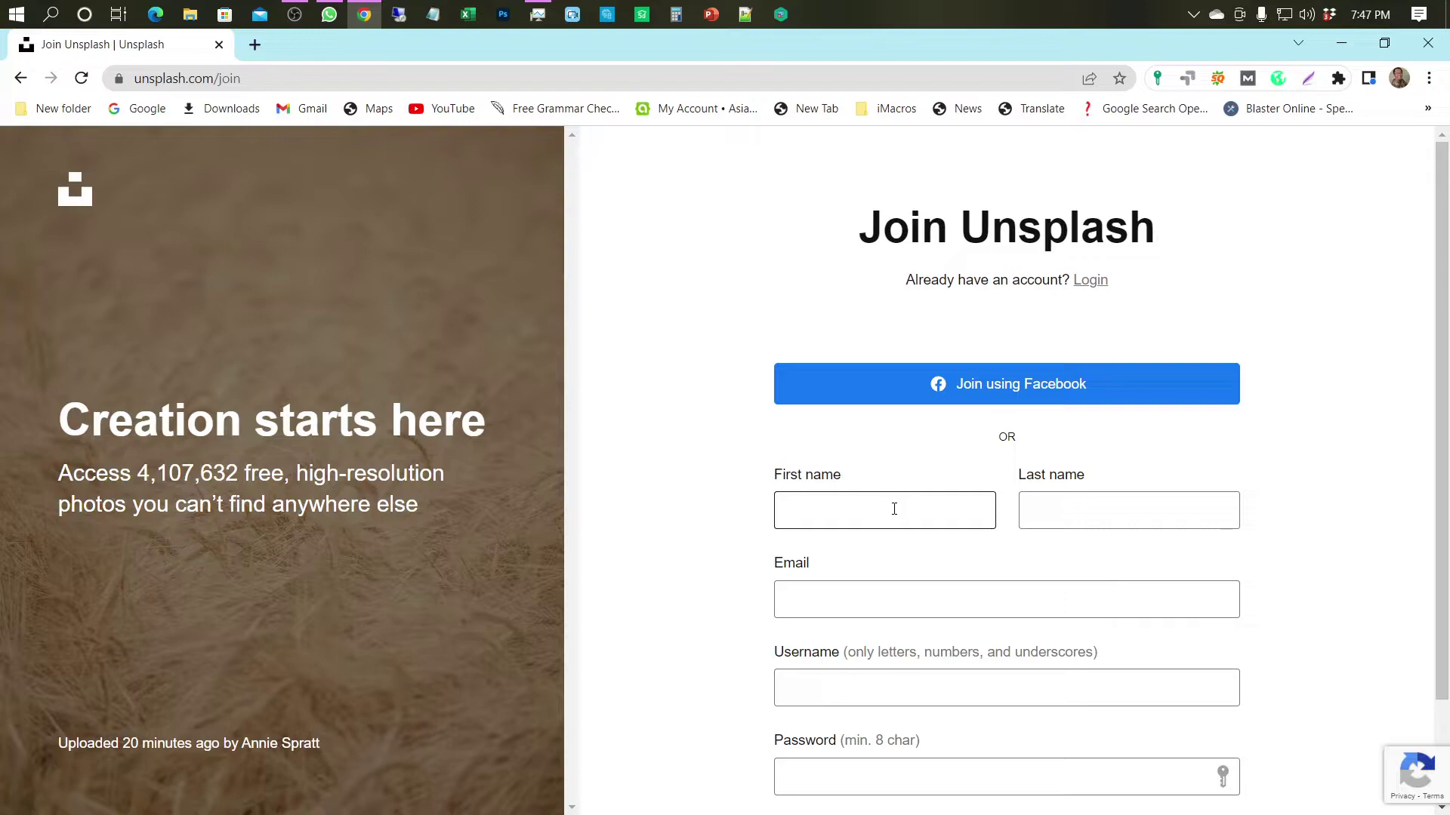
{"action": "type", "text": "Halim"}
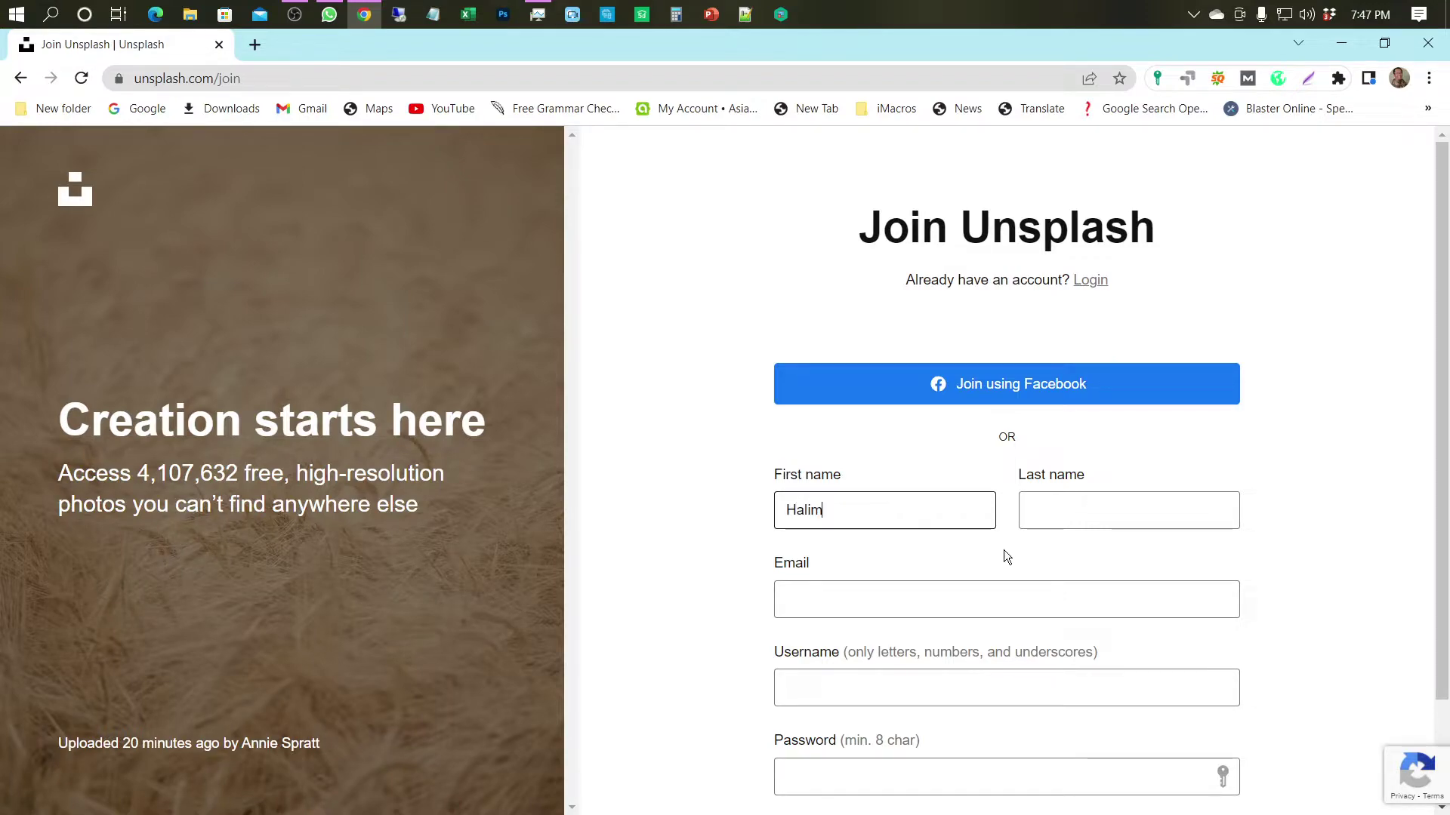
{"action": "left_click", "coordinate": [1040, 505]}
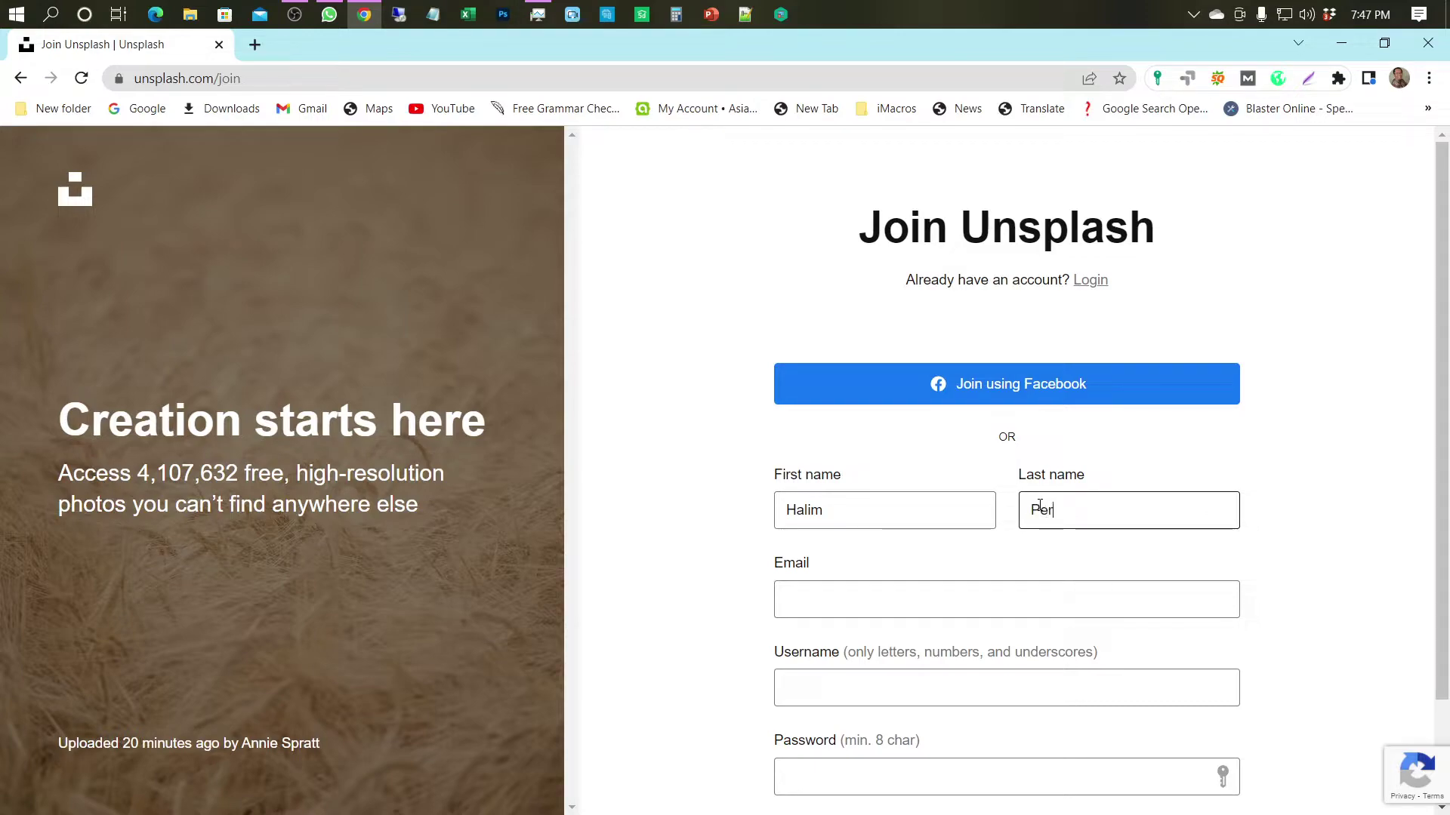
{"action": "left_click", "coordinate": [1036, 602]}
{"action": "key", "text": "ctrl+v"}
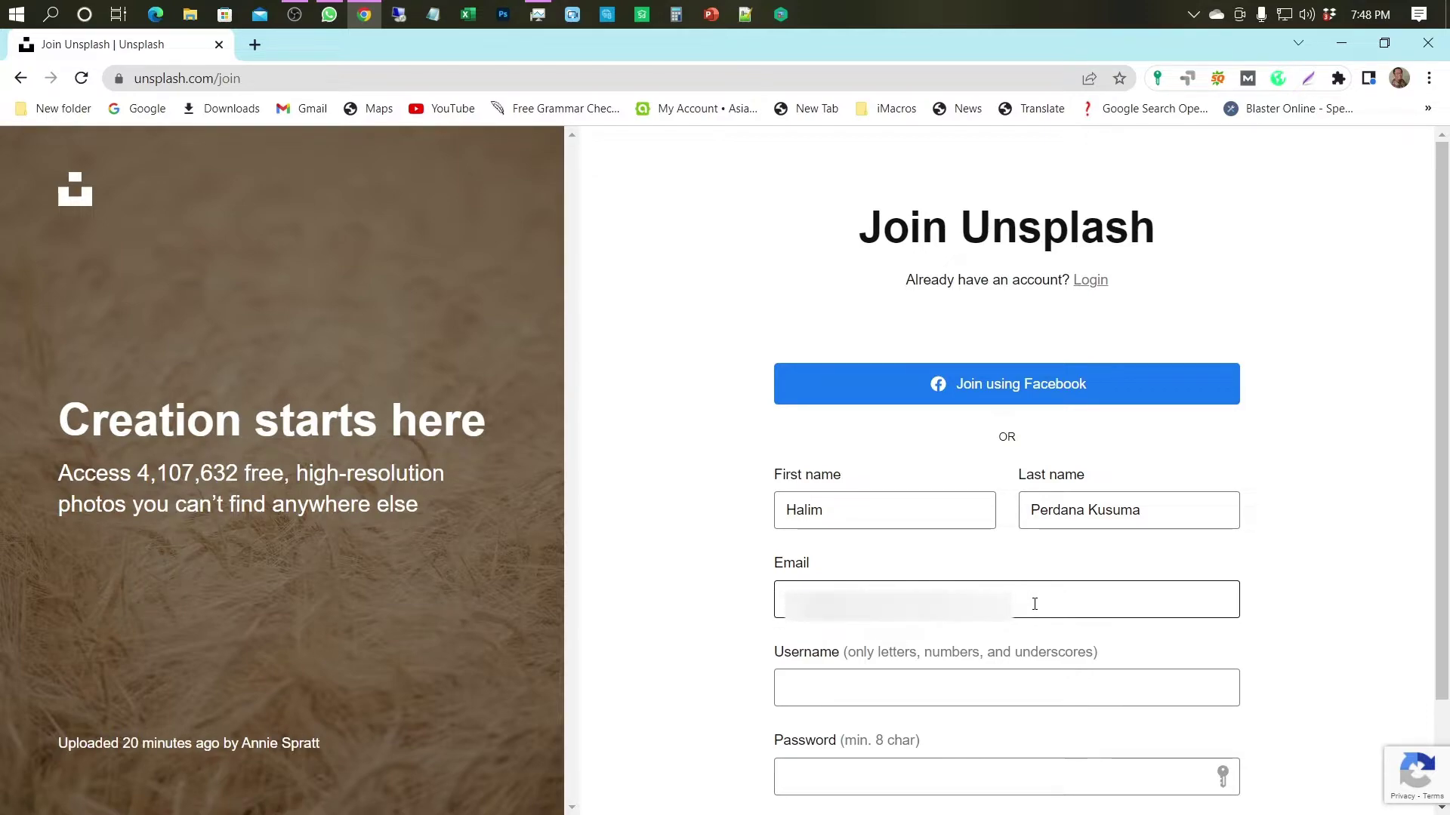
Step: Choose a username and set the account password
{"action": "left_click", "coordinate": [995, 682]}
{"action": "type", "text": "h"}
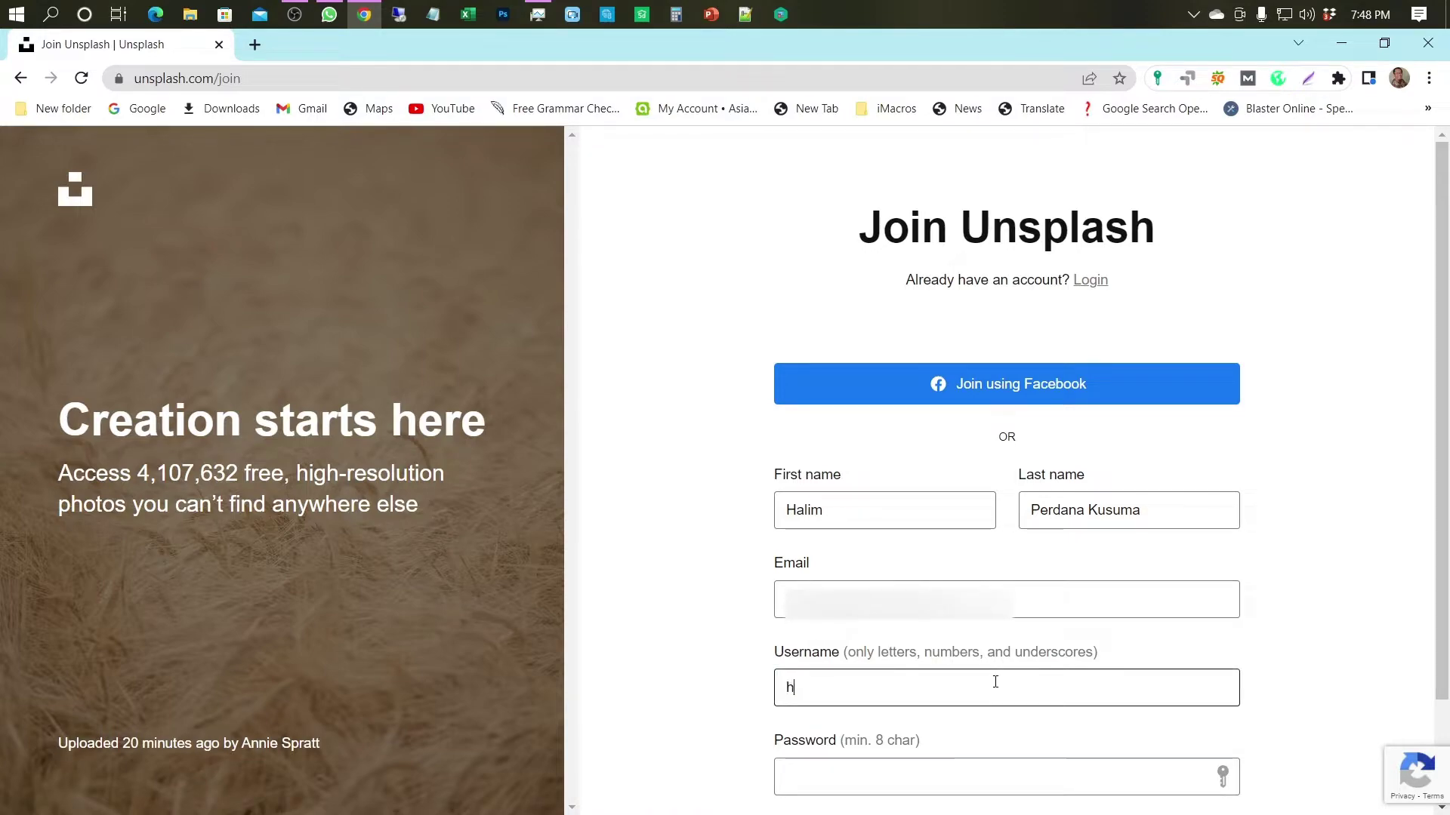
{"action": "type", "text": "alimpk"}
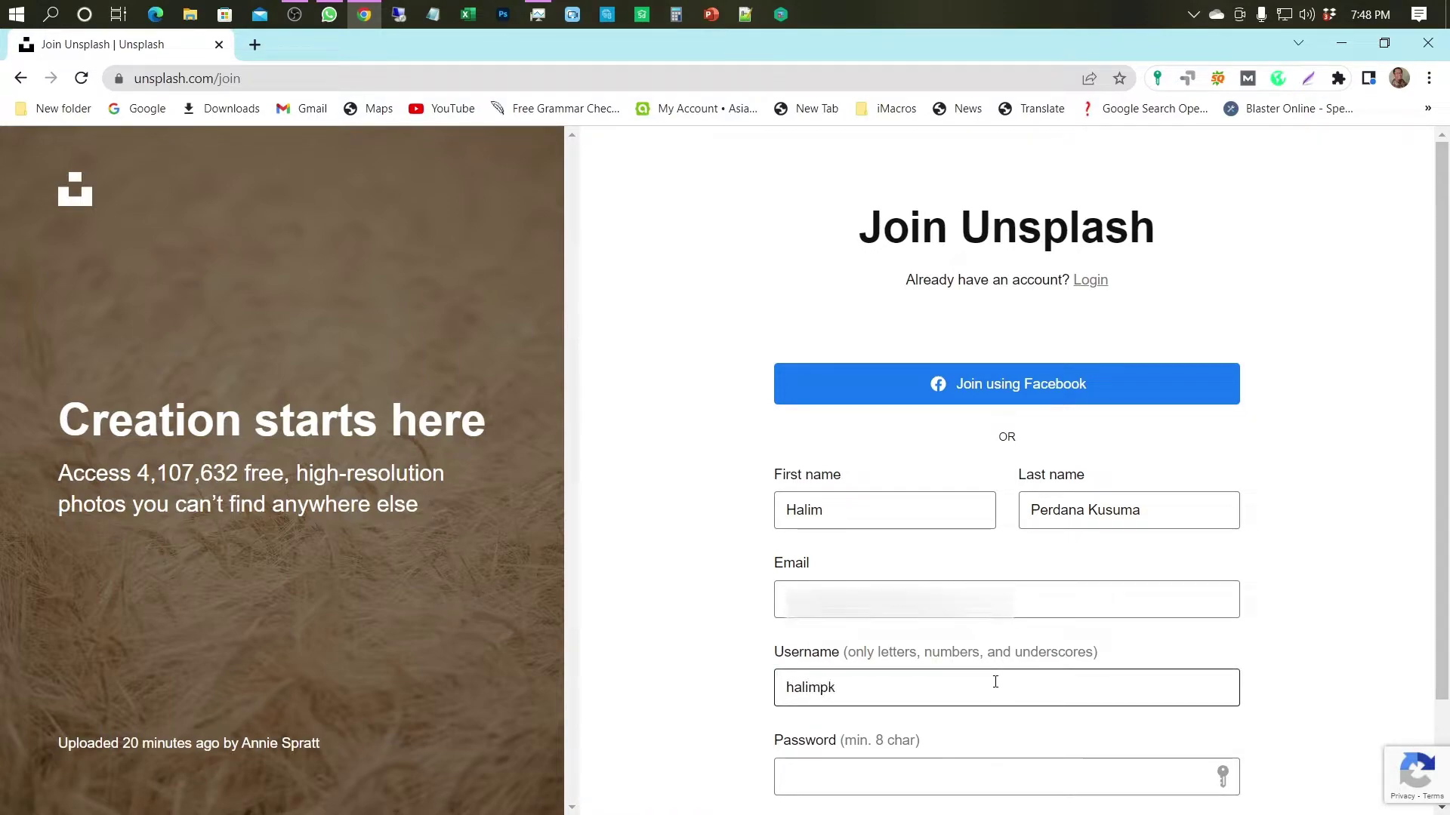
{"action": "scroll", "coordinate": [1000, 683], "scroll_direction": "down", "scroll_amount": 1}
{"action": "left_click", "coordinate": [1003, 680]}
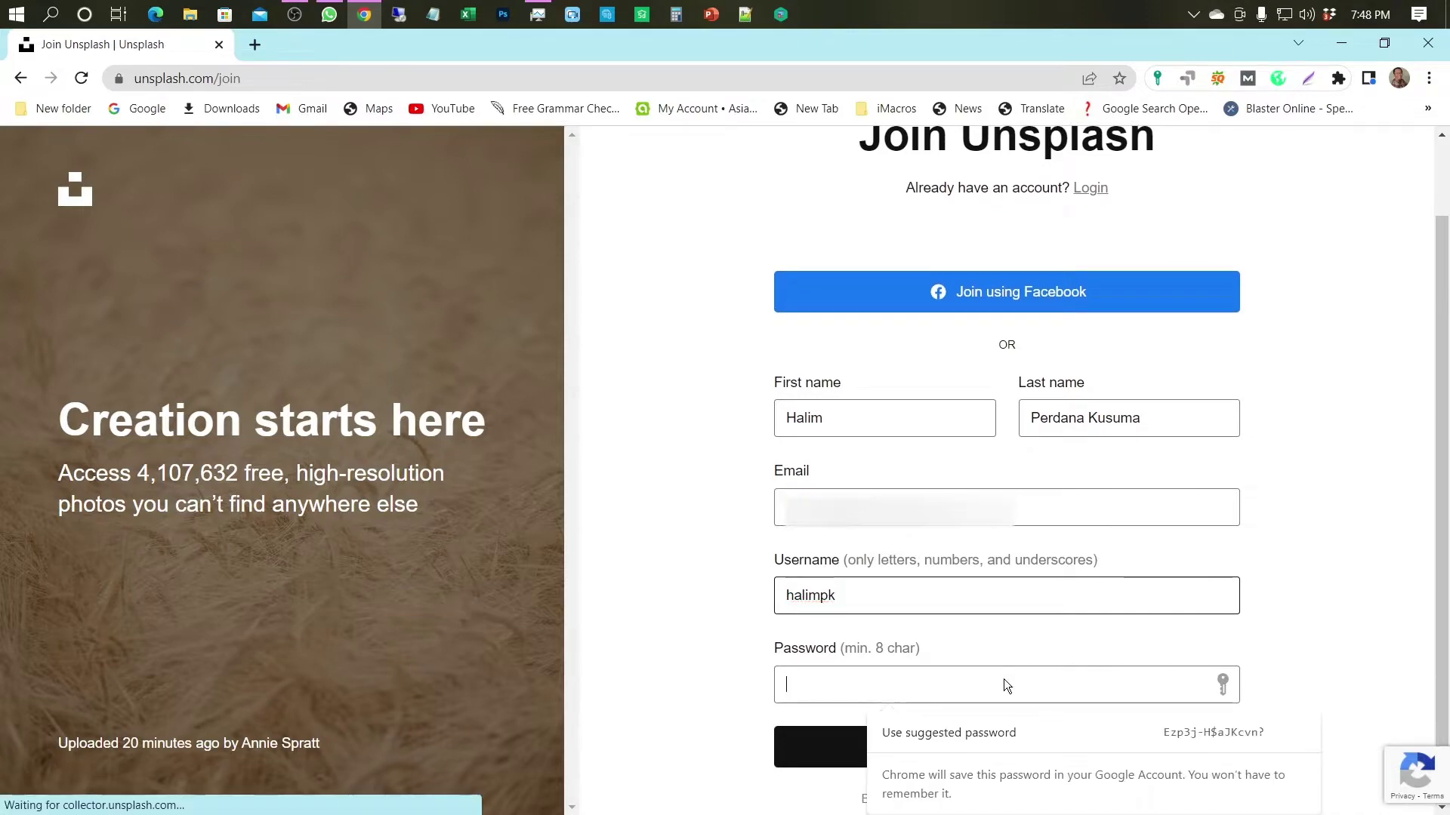
{"action": "type", "text": "•••"}
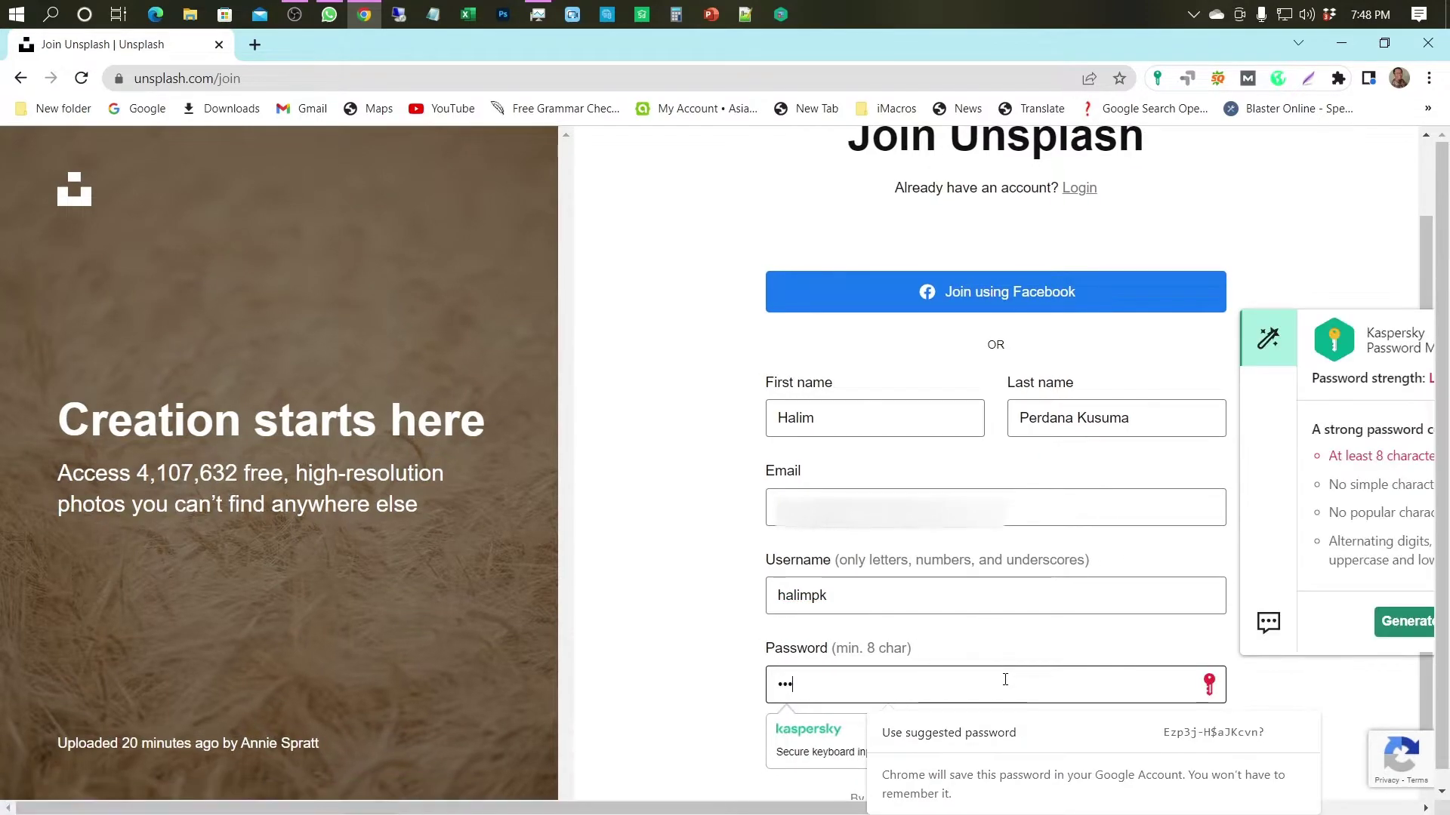
{"action": "type", "text": "••••••"}
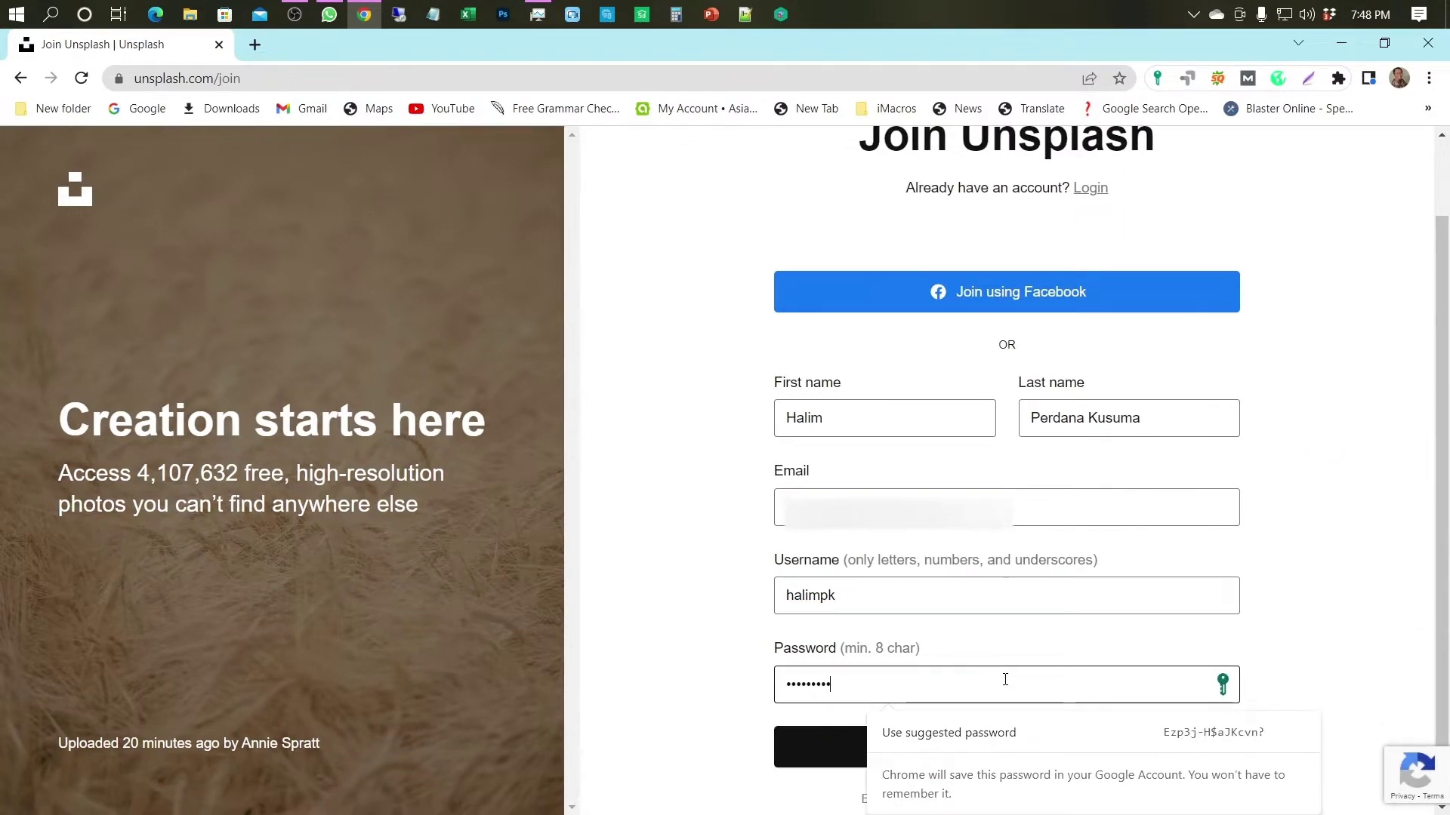
{"action": "type", "text": "•••"}
{"action": "left_click", "coordinate": [703, 687]}
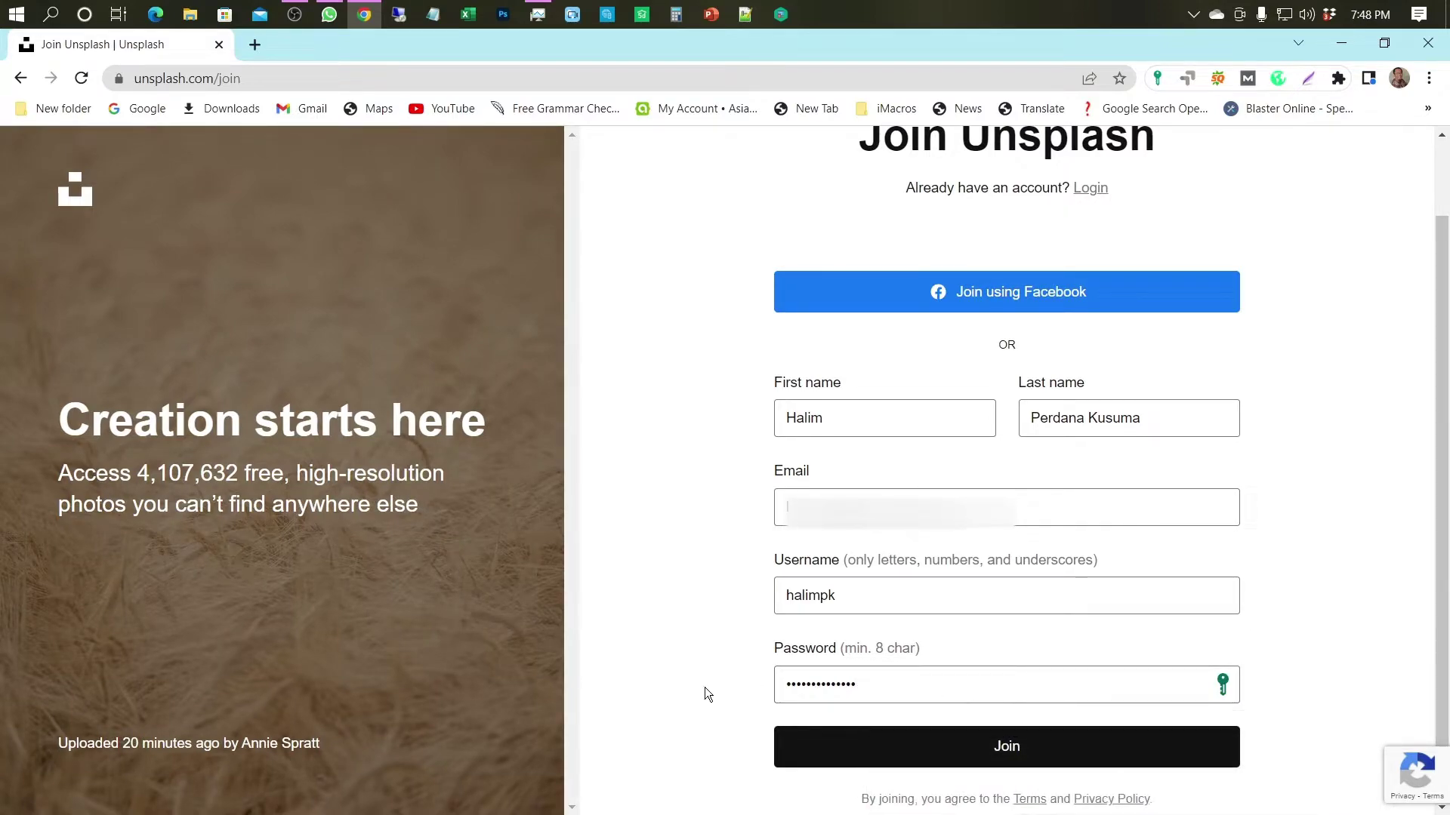
Step: Submit the sign-up form, then go to Account settings from the avatar menu
{"action": "left_click", "coordinate": [1010, 753]}
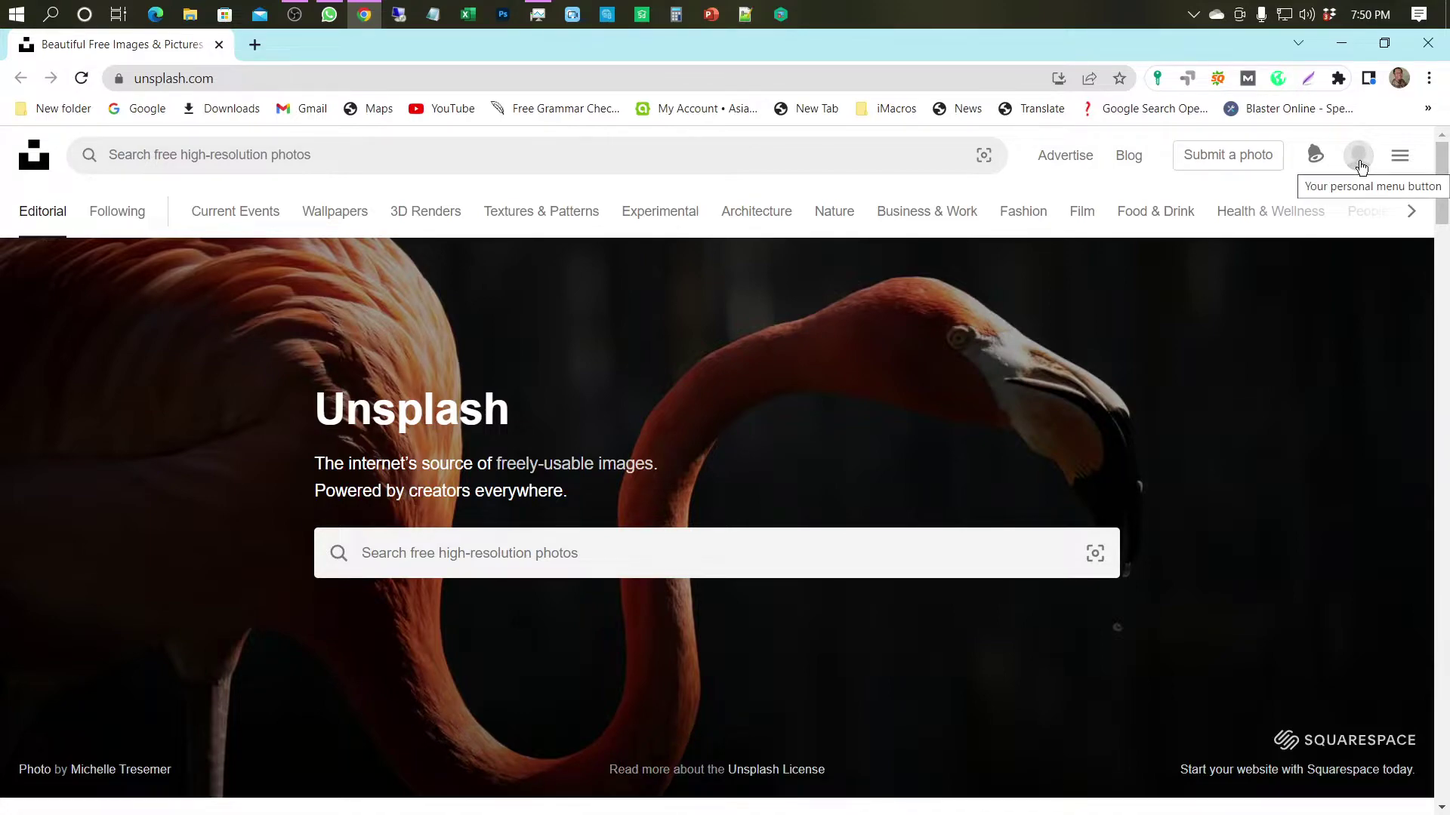
{"action": "left_click", "coordinate": [1359, 159]}
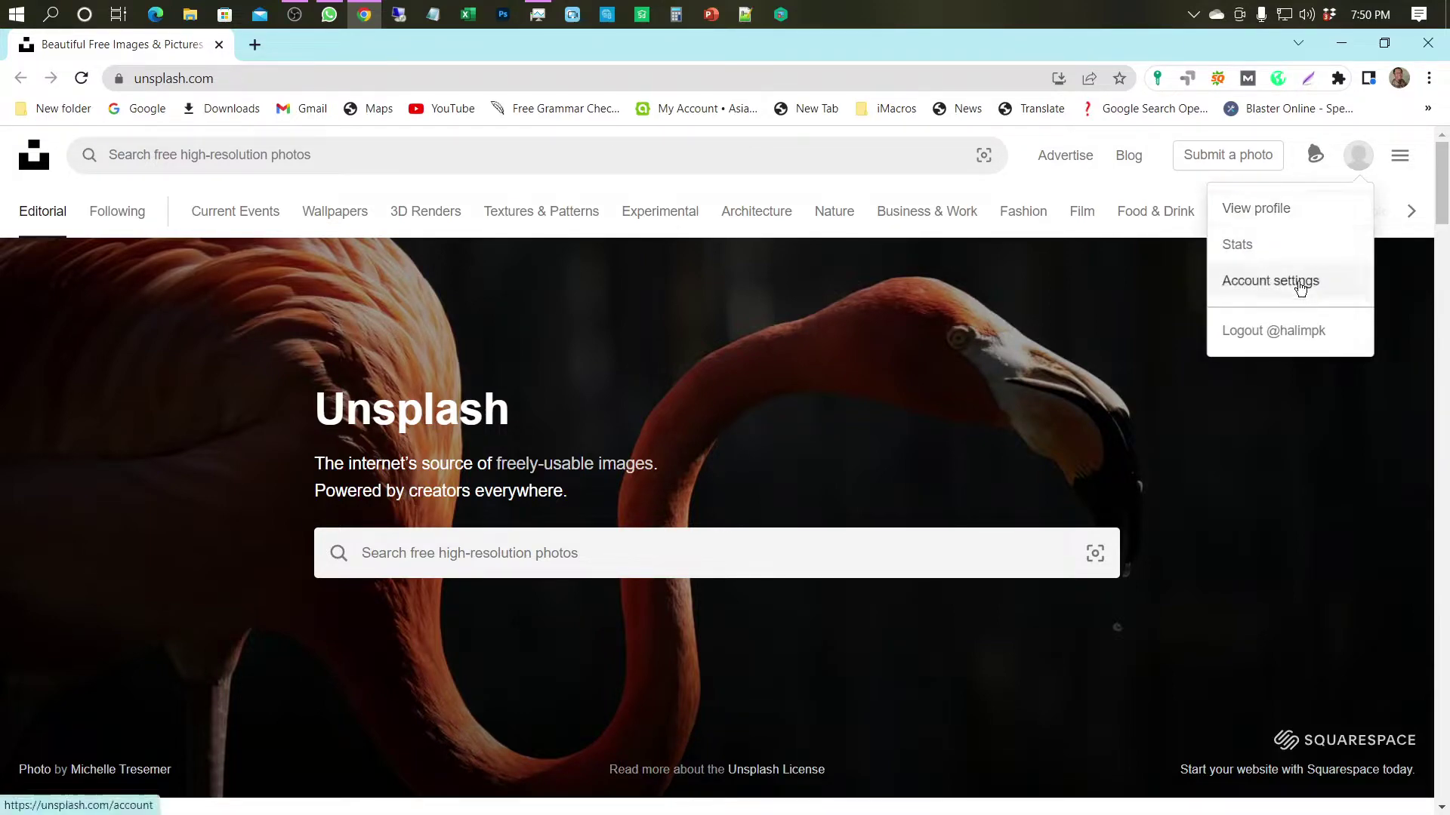
{"action": "left_click", "coordinate": [1297, 282]}
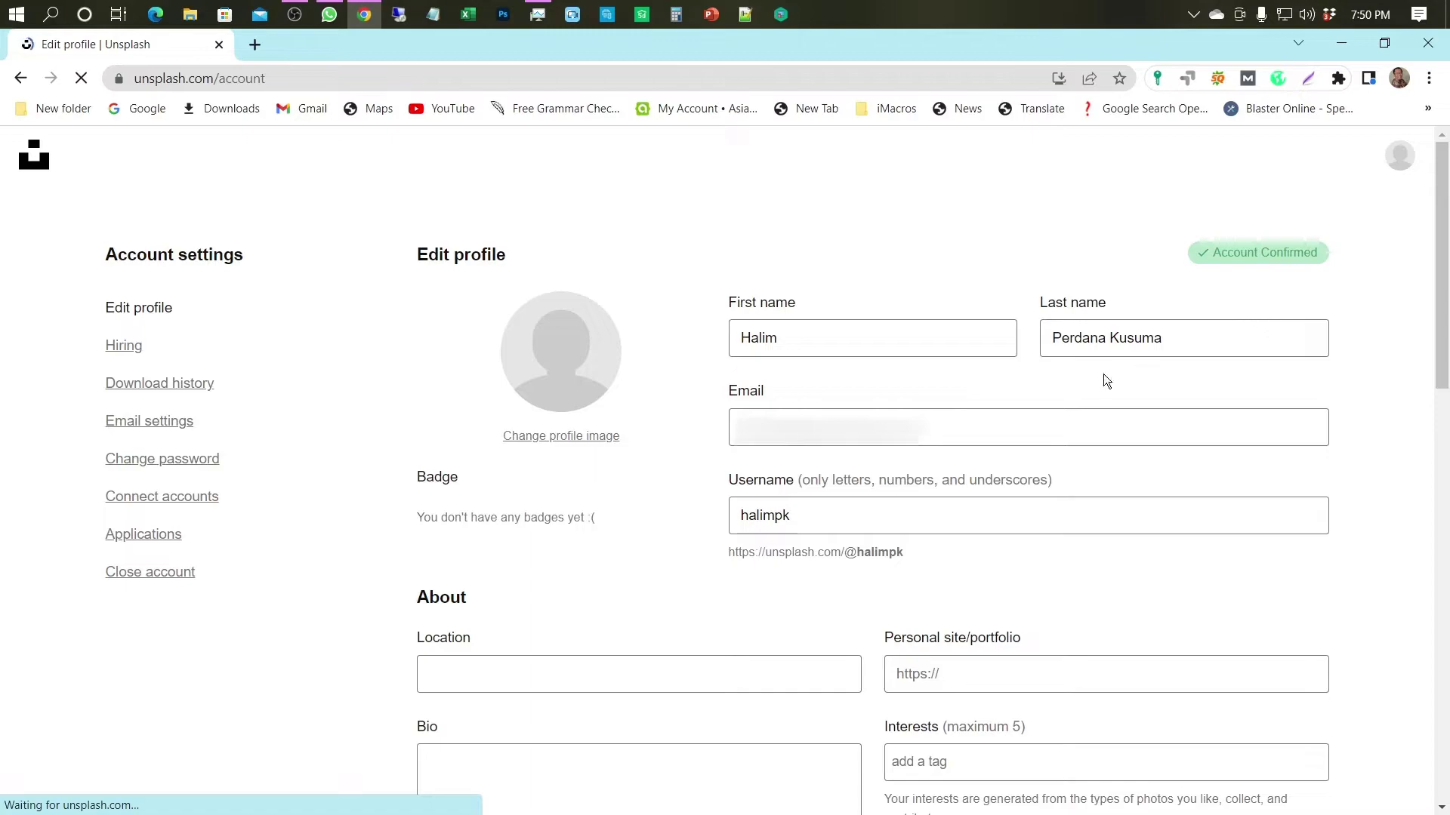
Step: Set the profile location to Indonesia and add the personal website address
{"action": "left_click", "coordinate": [600, 672]}
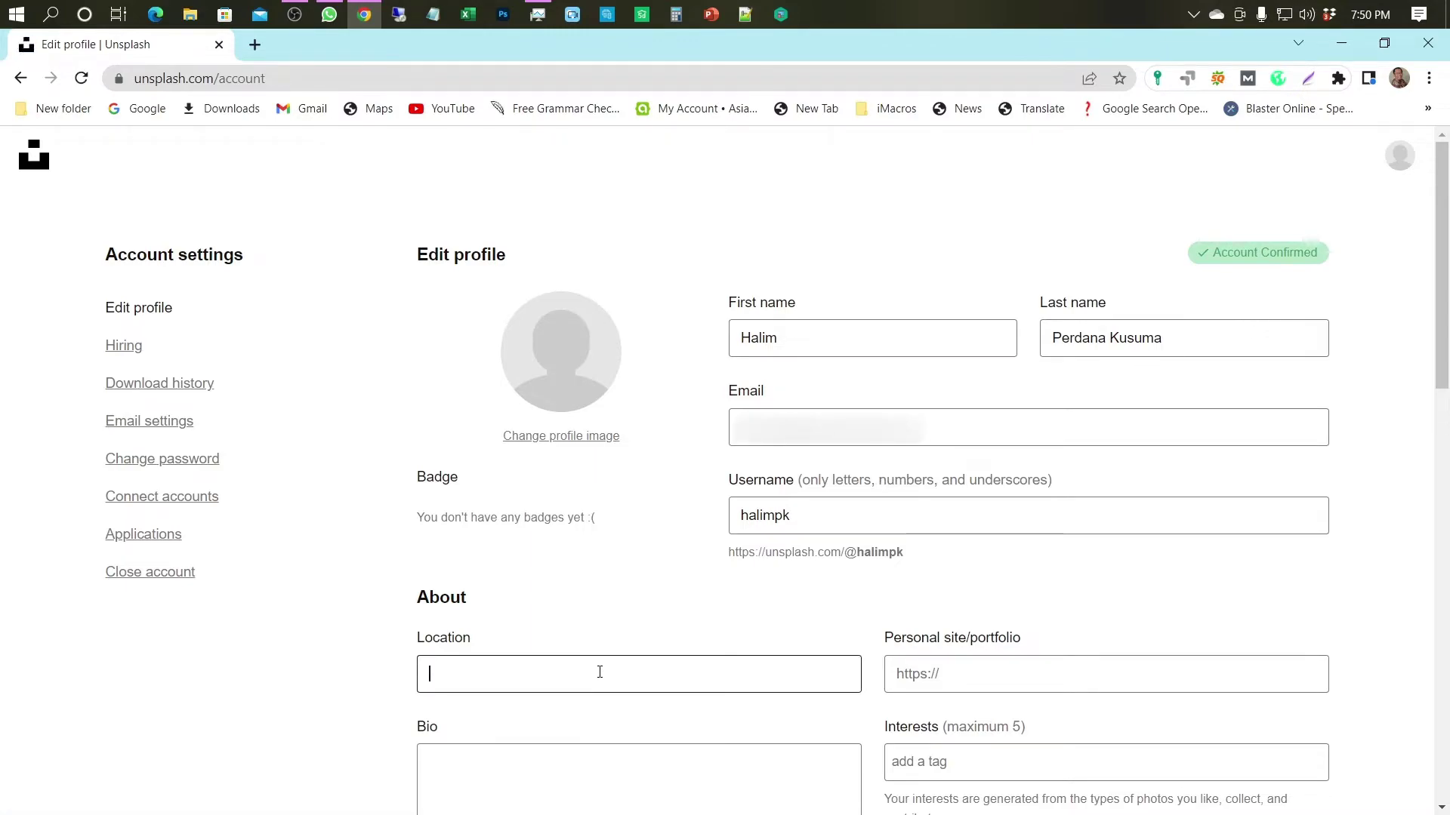
{"action": "type", "text": "Indonesia"}
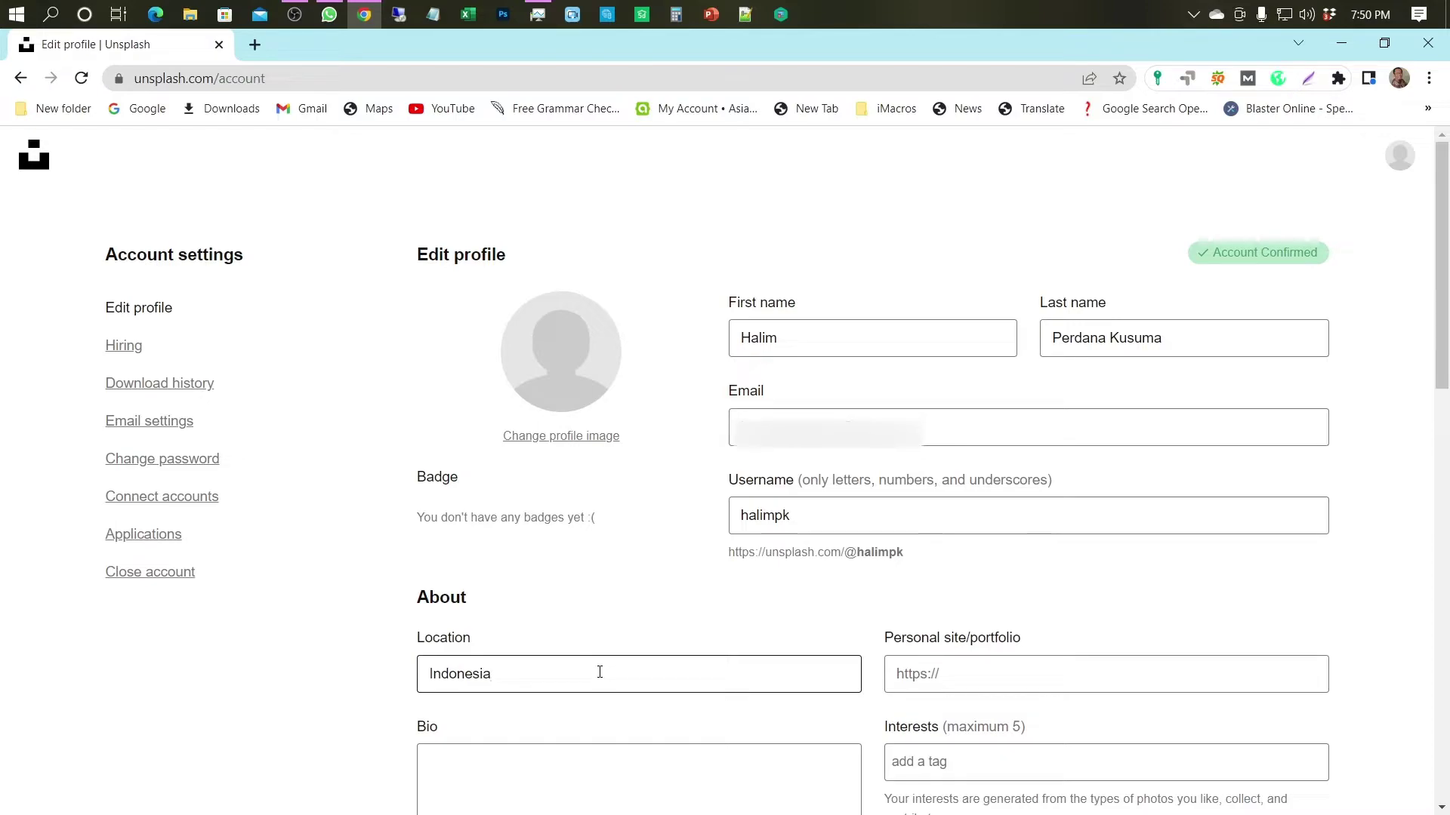
{"action": "left_click", "coordinate": [947, 675]}
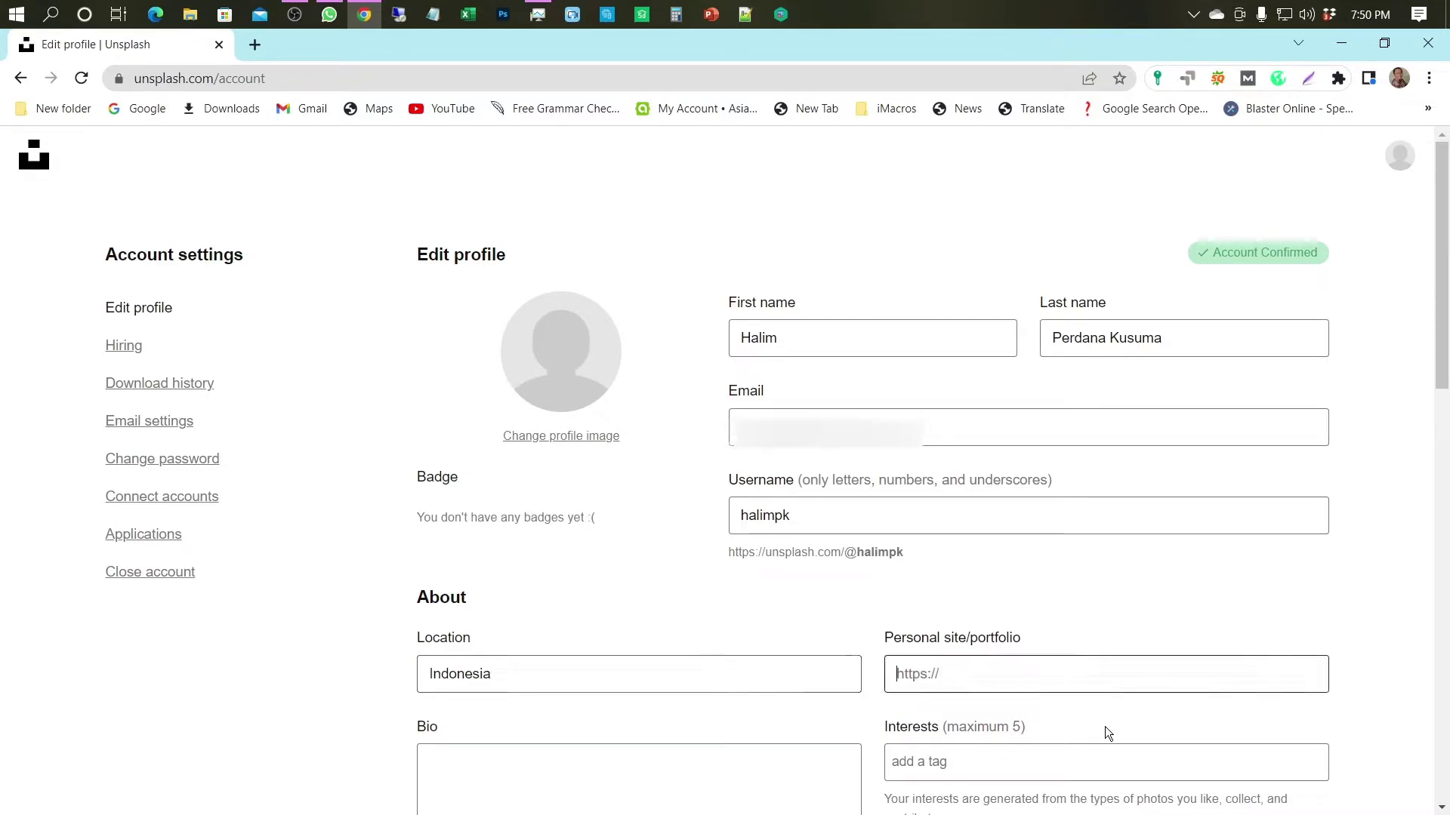
{"action": "type", "text": "htt"}
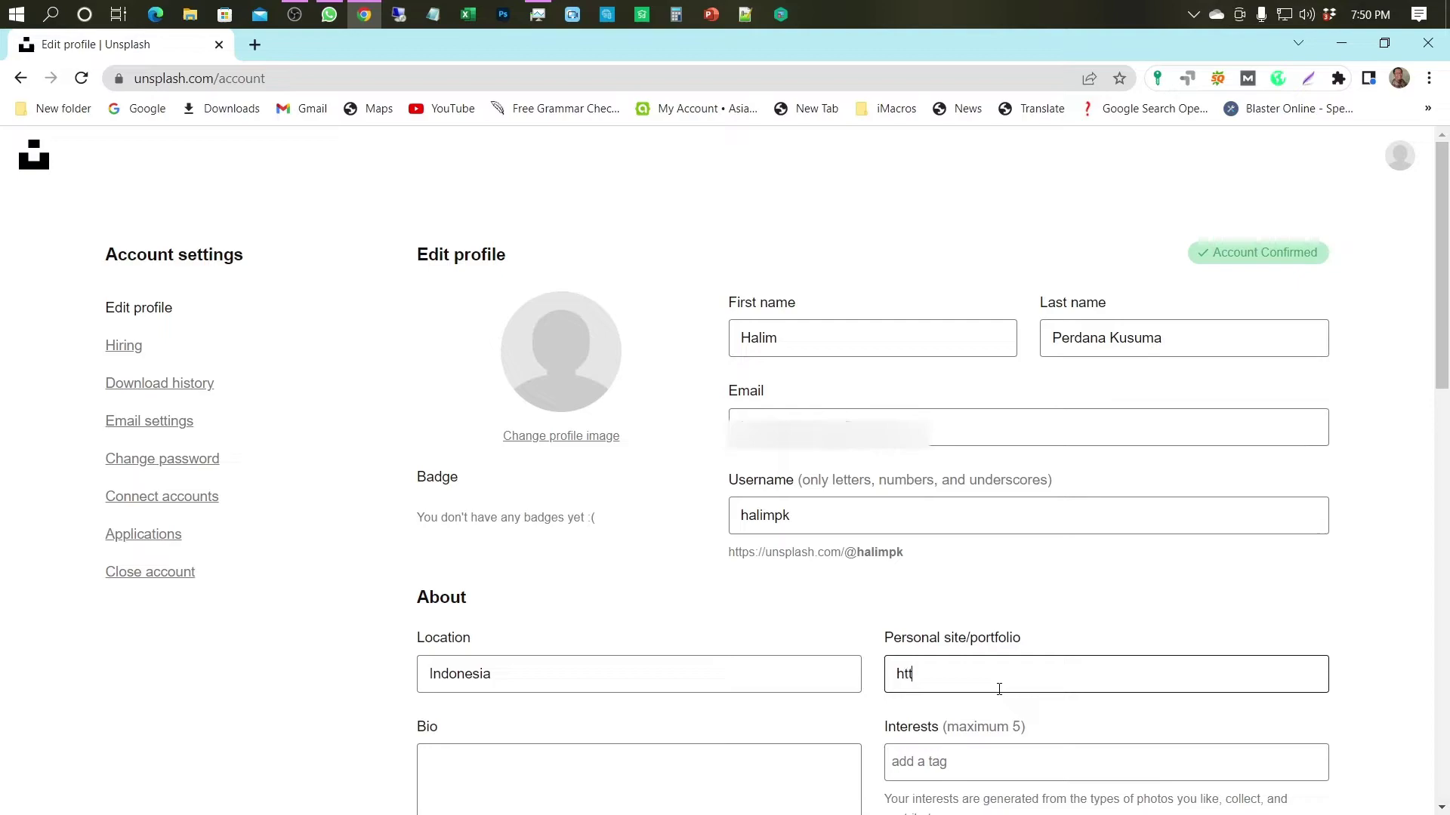
{"action": "type", "text": "ps://halim"}
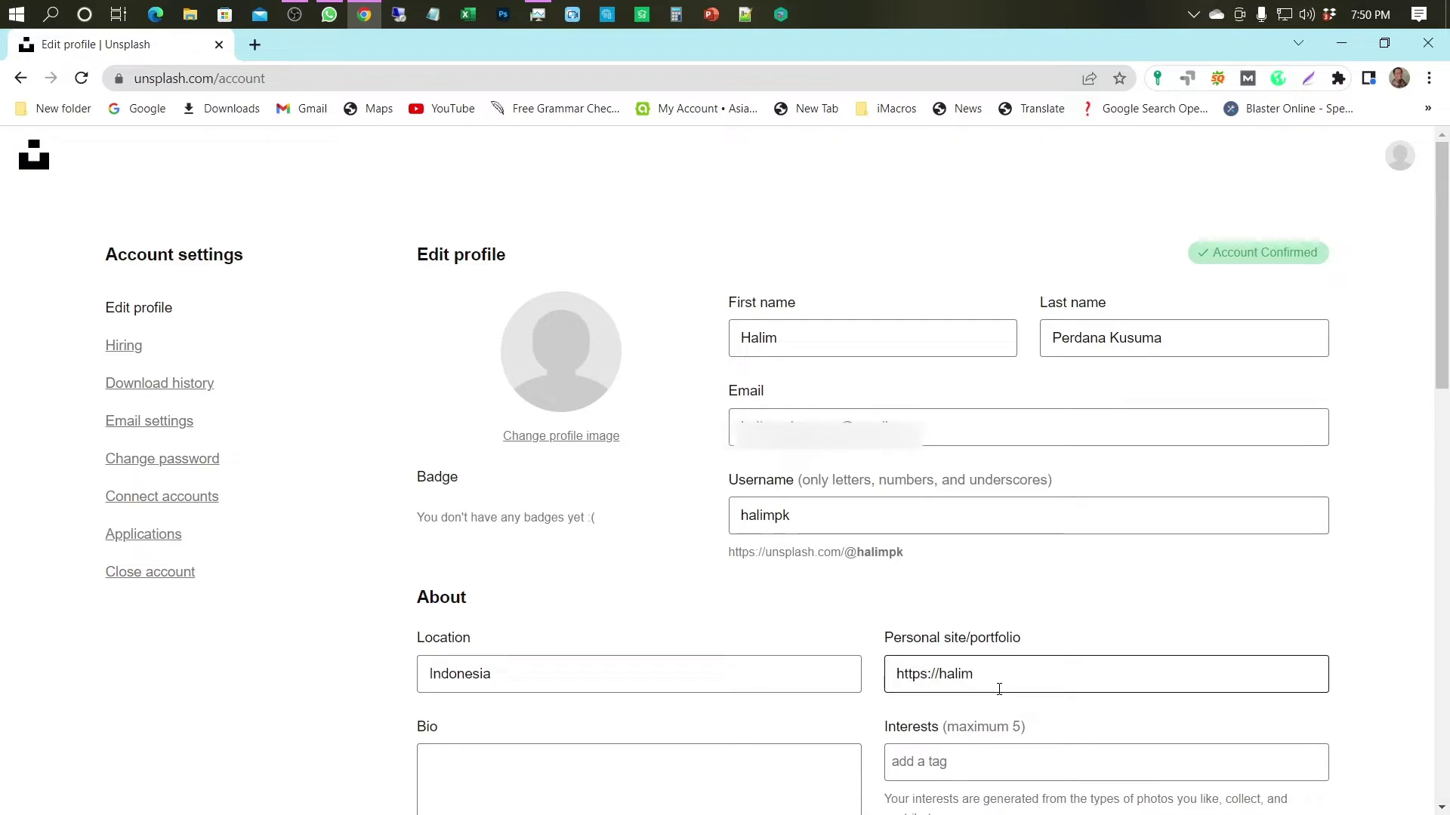
{"action": "type", "text": "p.com/"}
Step: Write a bio introducing a web developer and internet marketer, inviting readers to follow the website
{"action": "scroll", "coordinate": [822, 730], "scroll_direction": "down", "scroll_amount": 3}
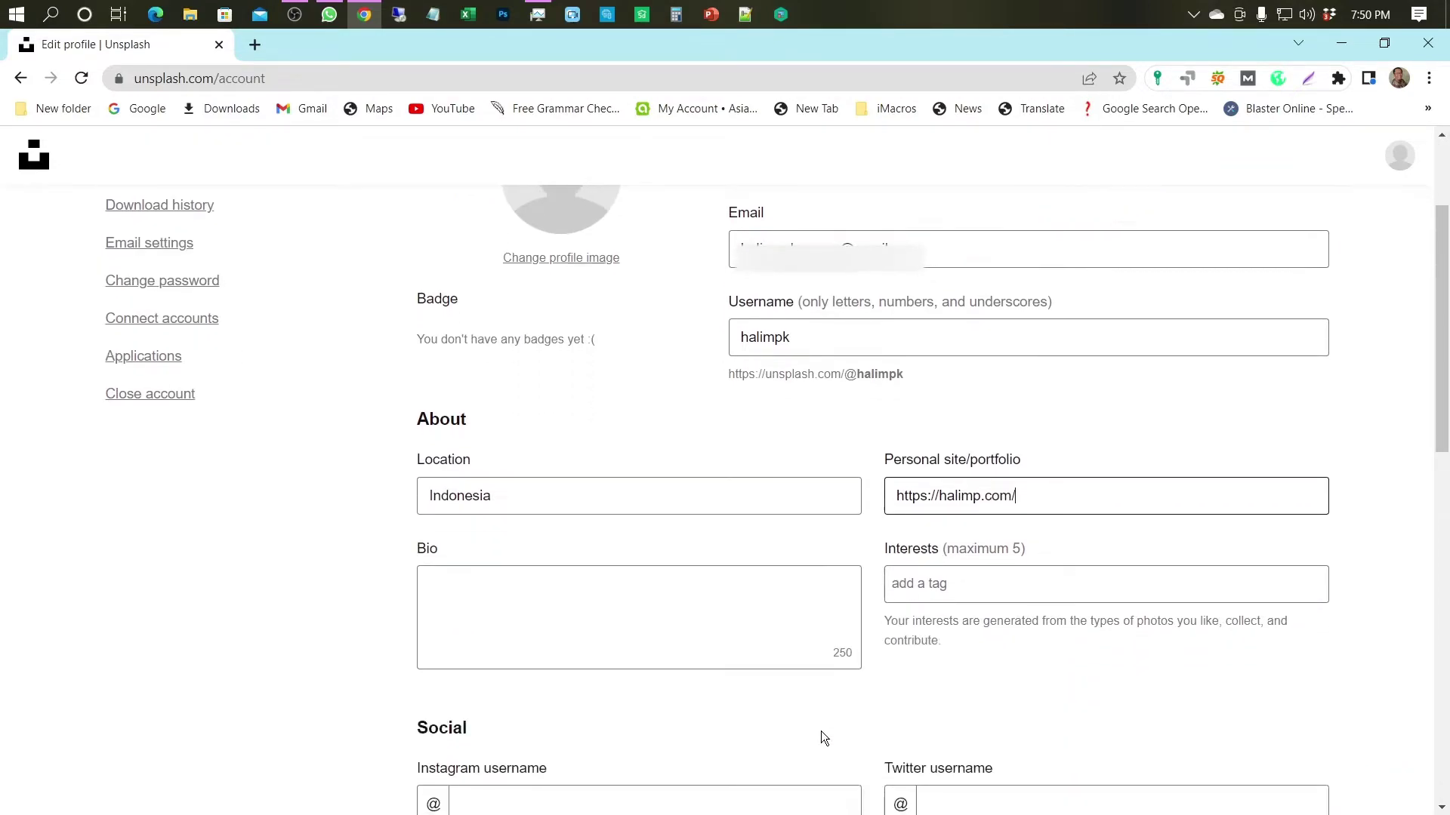
{"action": "left_click", "coordinate": [564, 571]}
{"action": "type", "text": "Hi, My "}
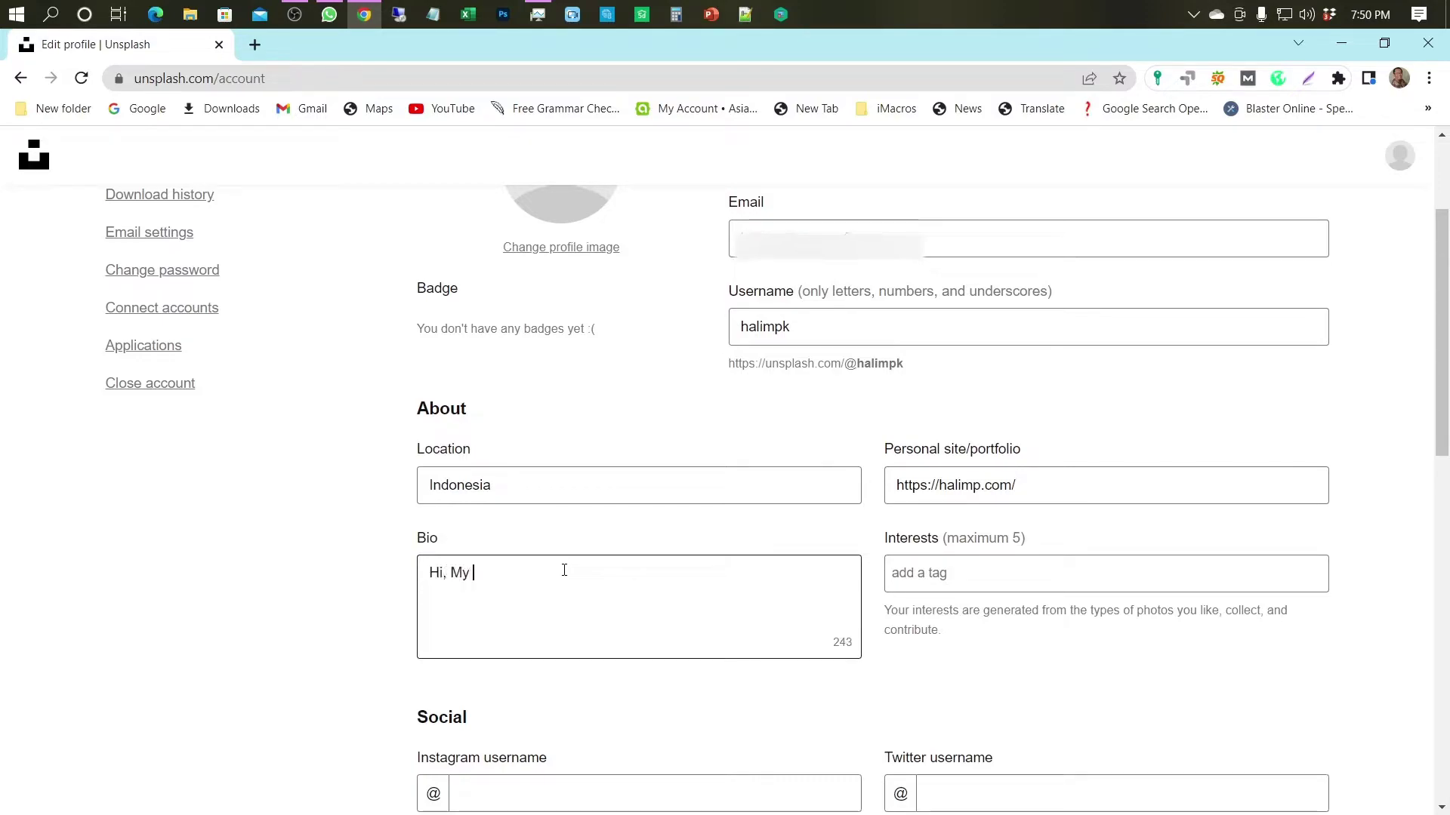
{"action": "type", "text": "nama n"}
{"action": "key", "text": "BackSpace"}
{"action": "key", "text": "BackSpace"}
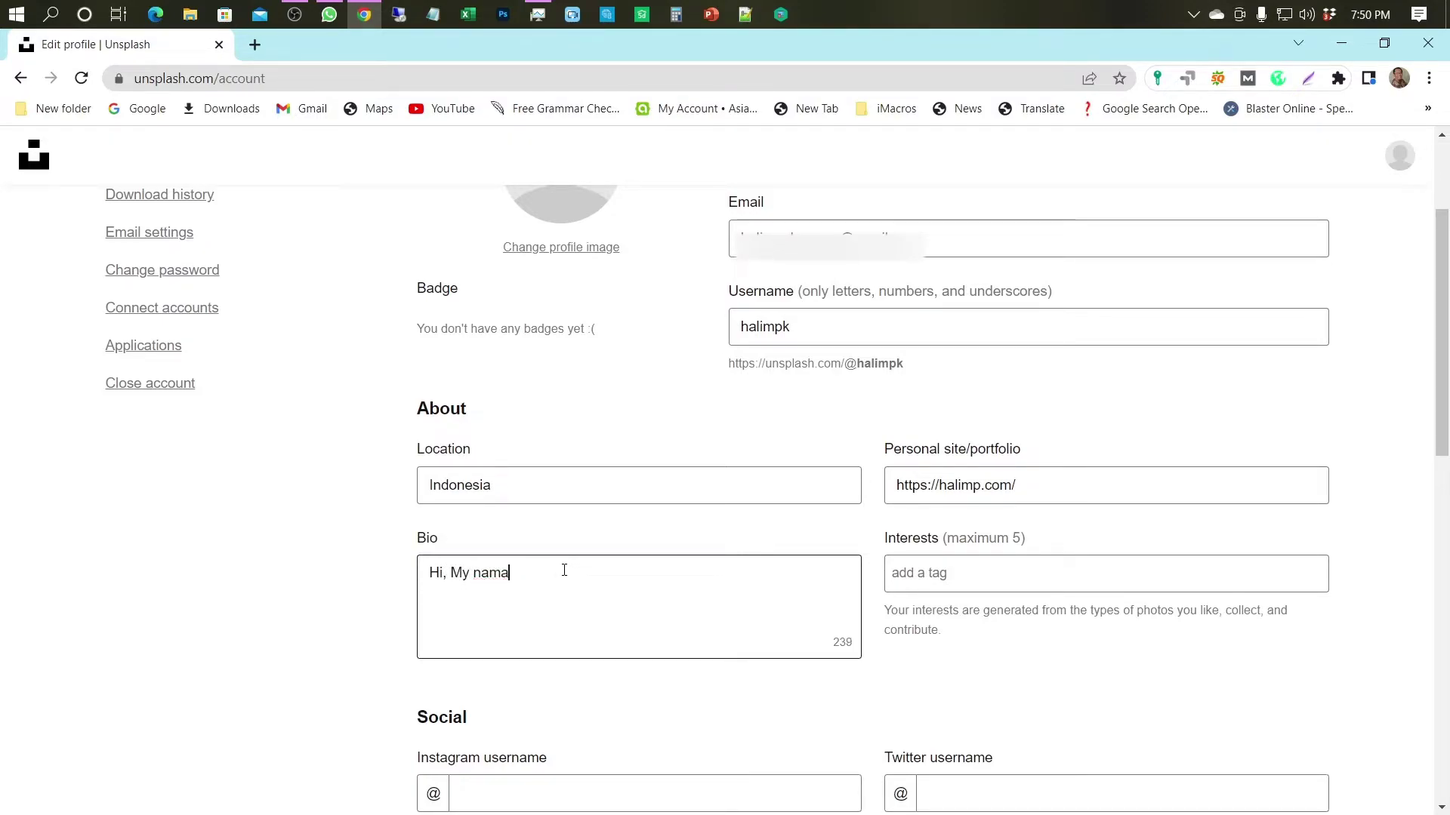
{"action": "type", "text": "is Halim. I"}
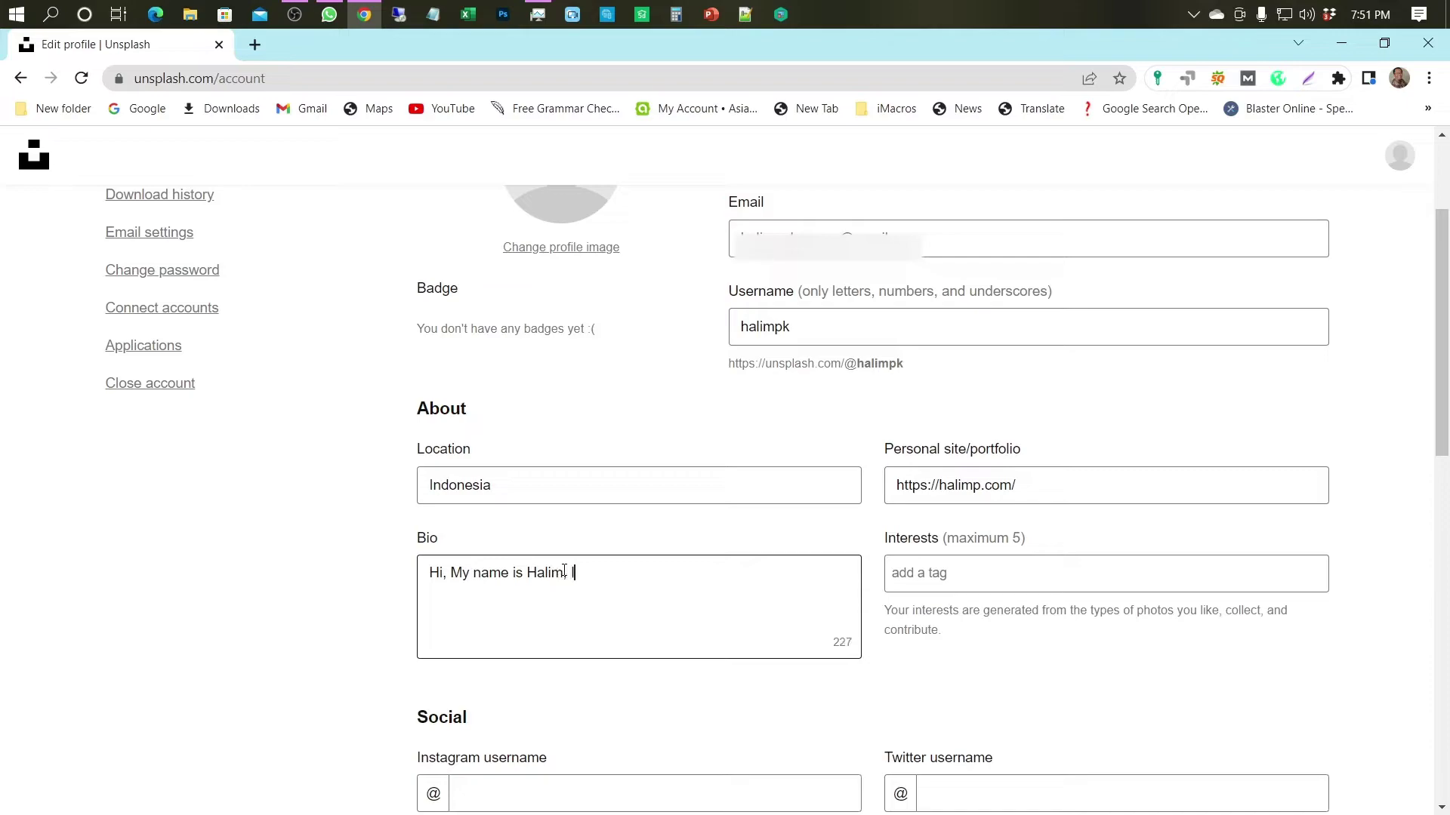
{"action": "type", "text": "'m web de"}
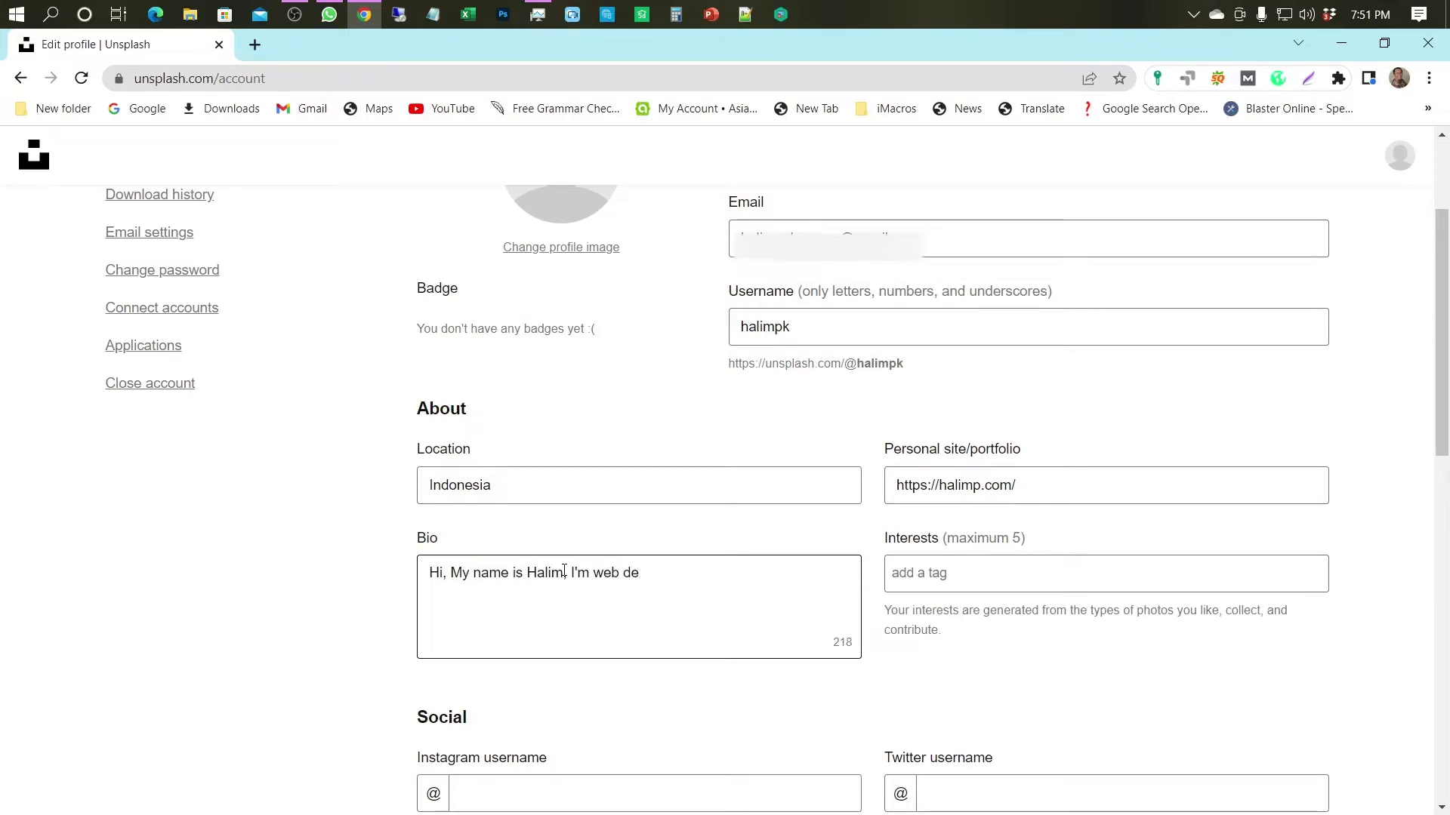
{"action": "type", "text": "veloper and "}
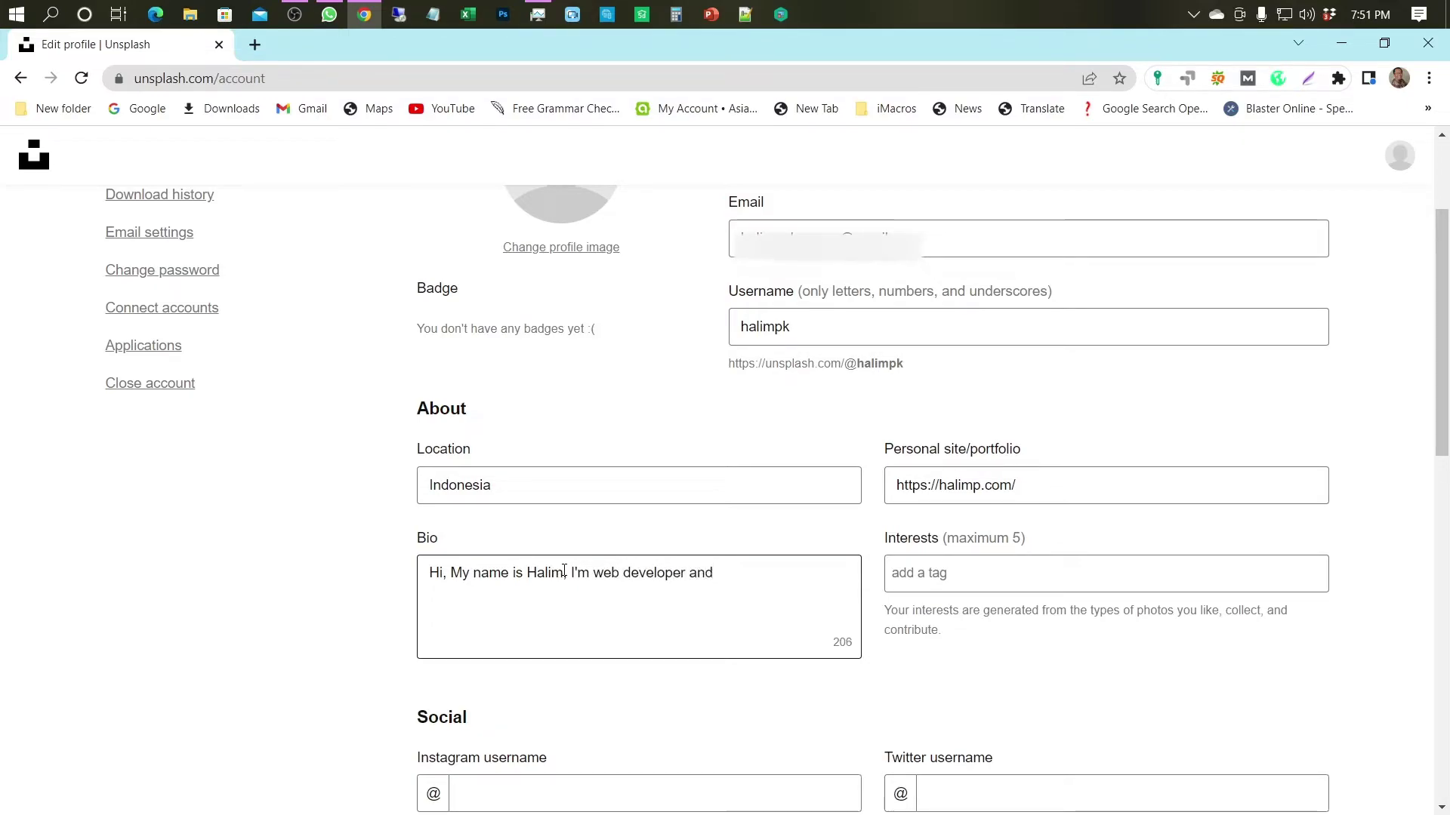
{"action": "type", "text": "internet markete"}
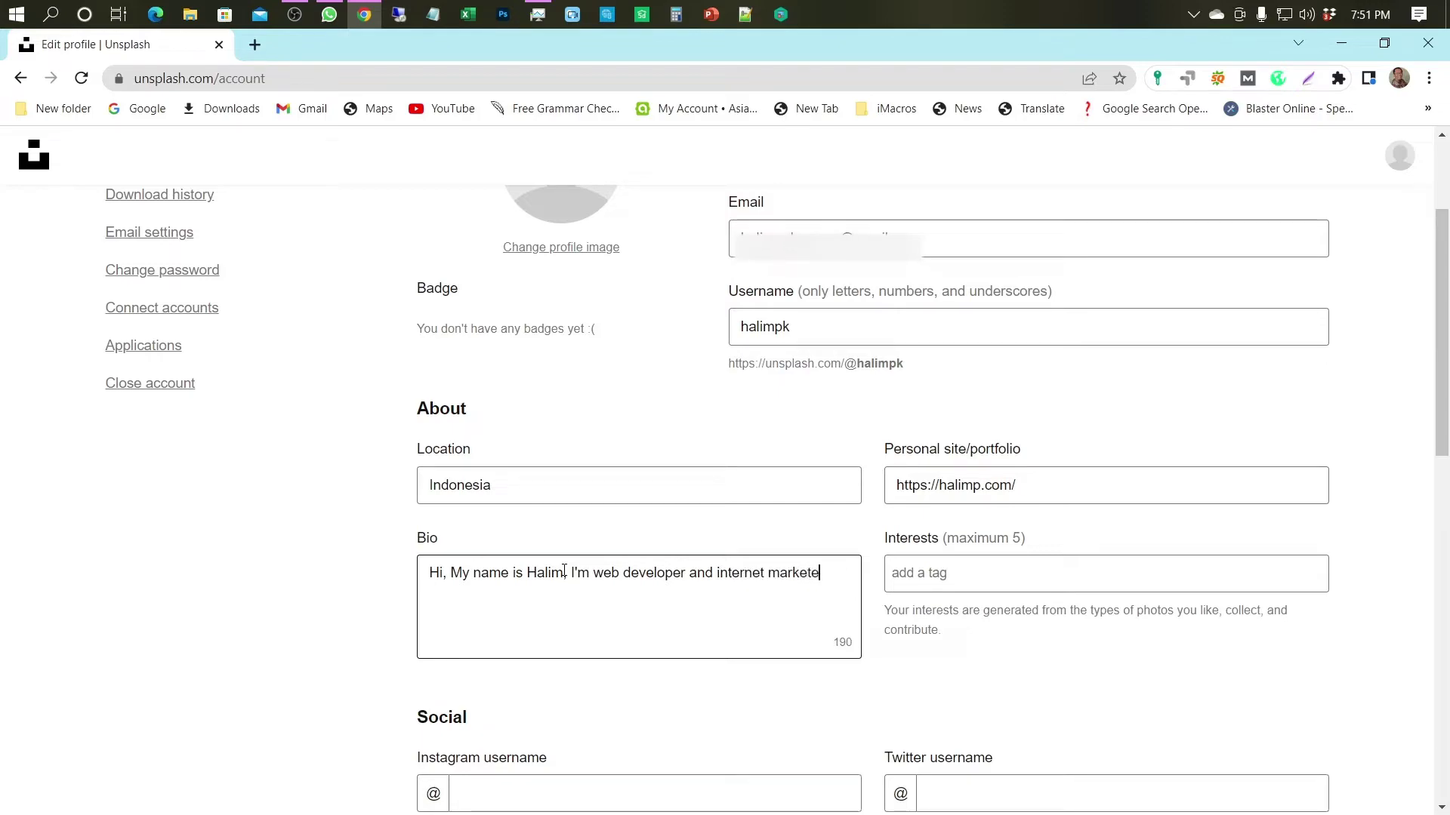
{"action": "type", "text": "r. floo"}
{"action": "key", "text": "BackSpace"}
{"action": "key", "text": "BackSpace"}
{"action": "key", "text": "BackSpace"}
{"action": "key", "text": "BackSpace"}
{"action": "type", "text": "Please Fol"}
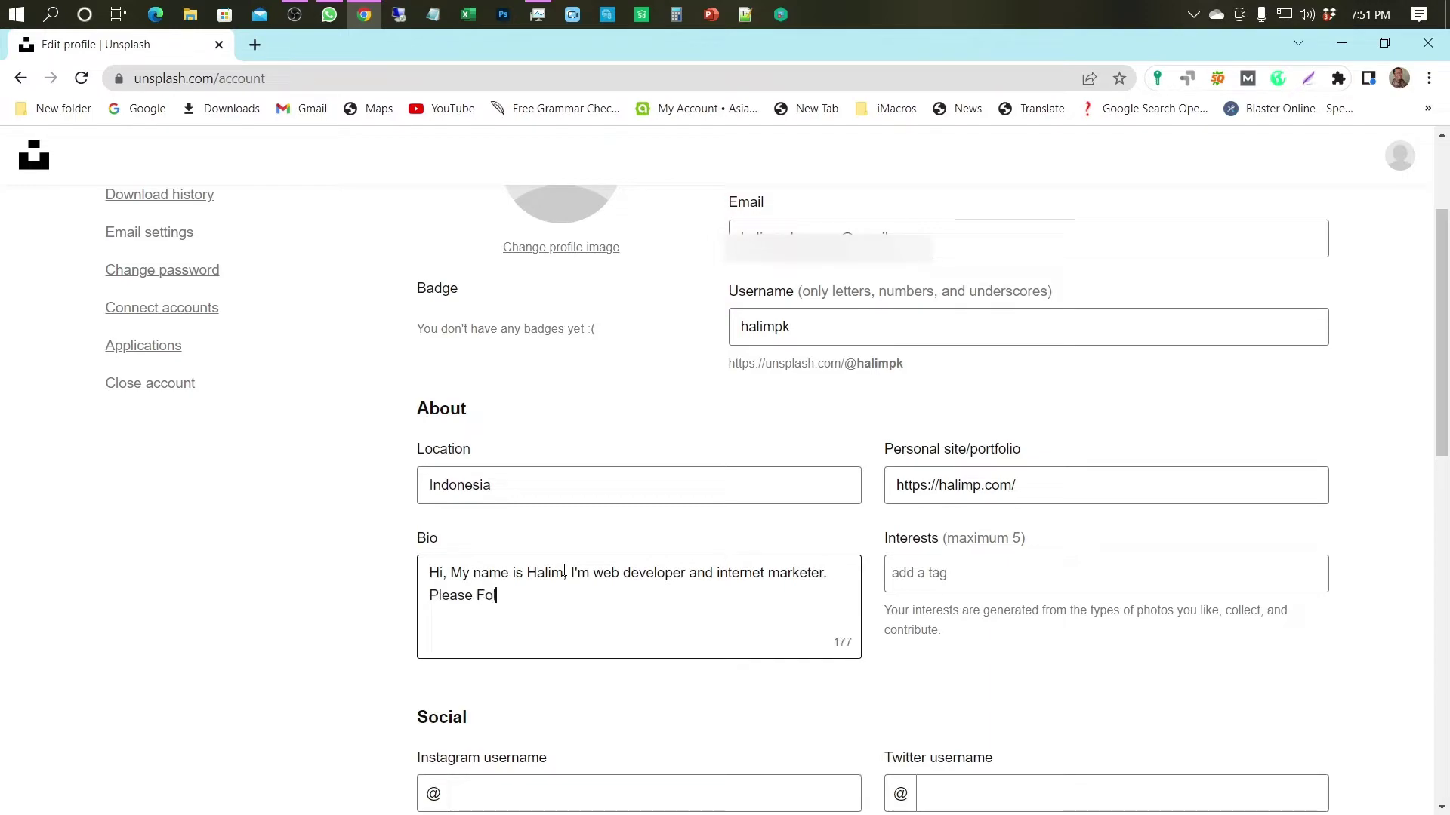
{"action": "type", "text": "low me on halim"}
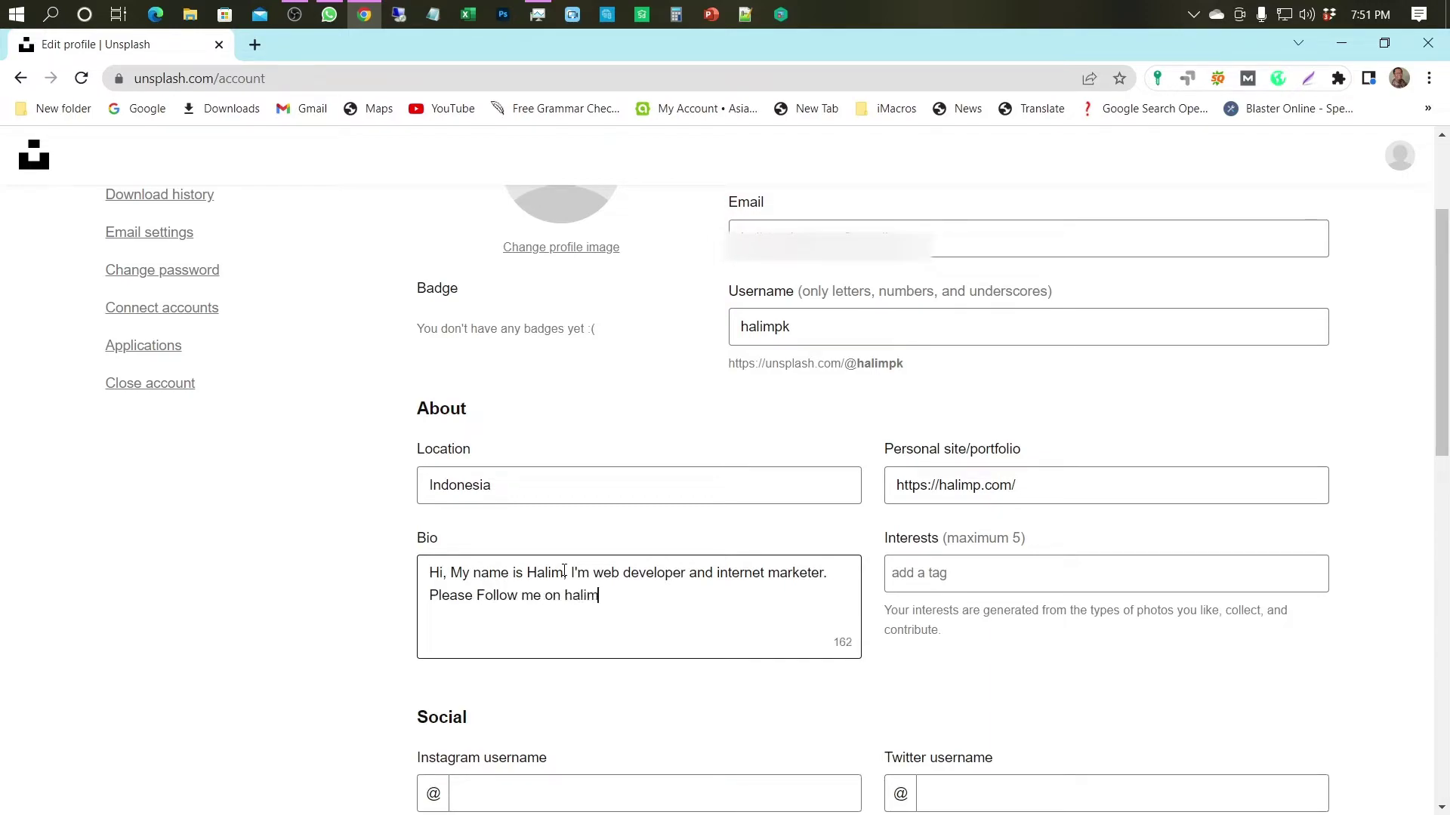
{"action": "type", "text": "p.com"}
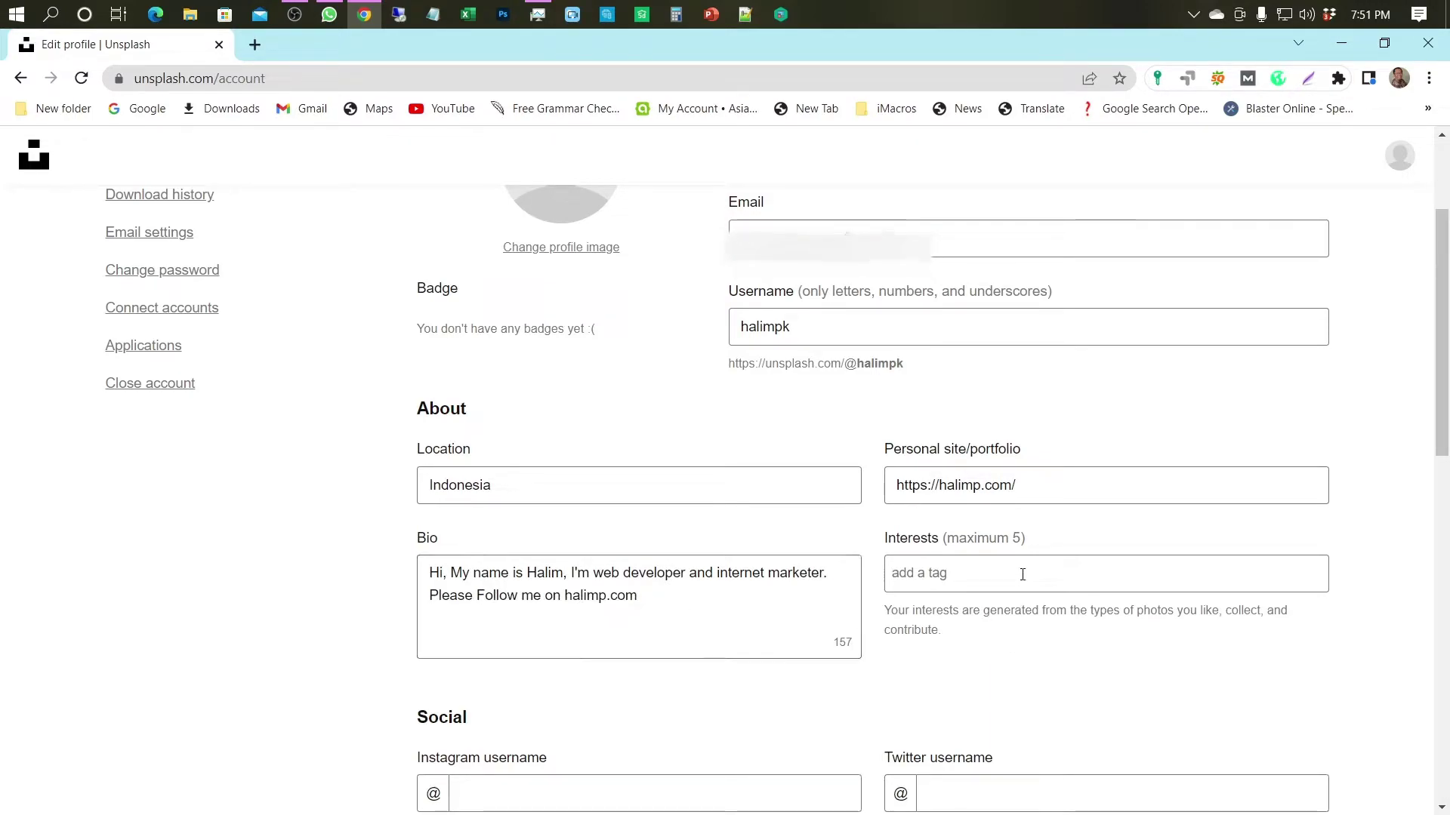
Step: Add interest tags SEO, Backlink, Digital Marketing, Internet Marketing and Web Developer
{"action": "left_click", "coordinate": [1023, 574]}
{"action": "type", "text": "SEO"}
{"action": "key", "text": "Return"}
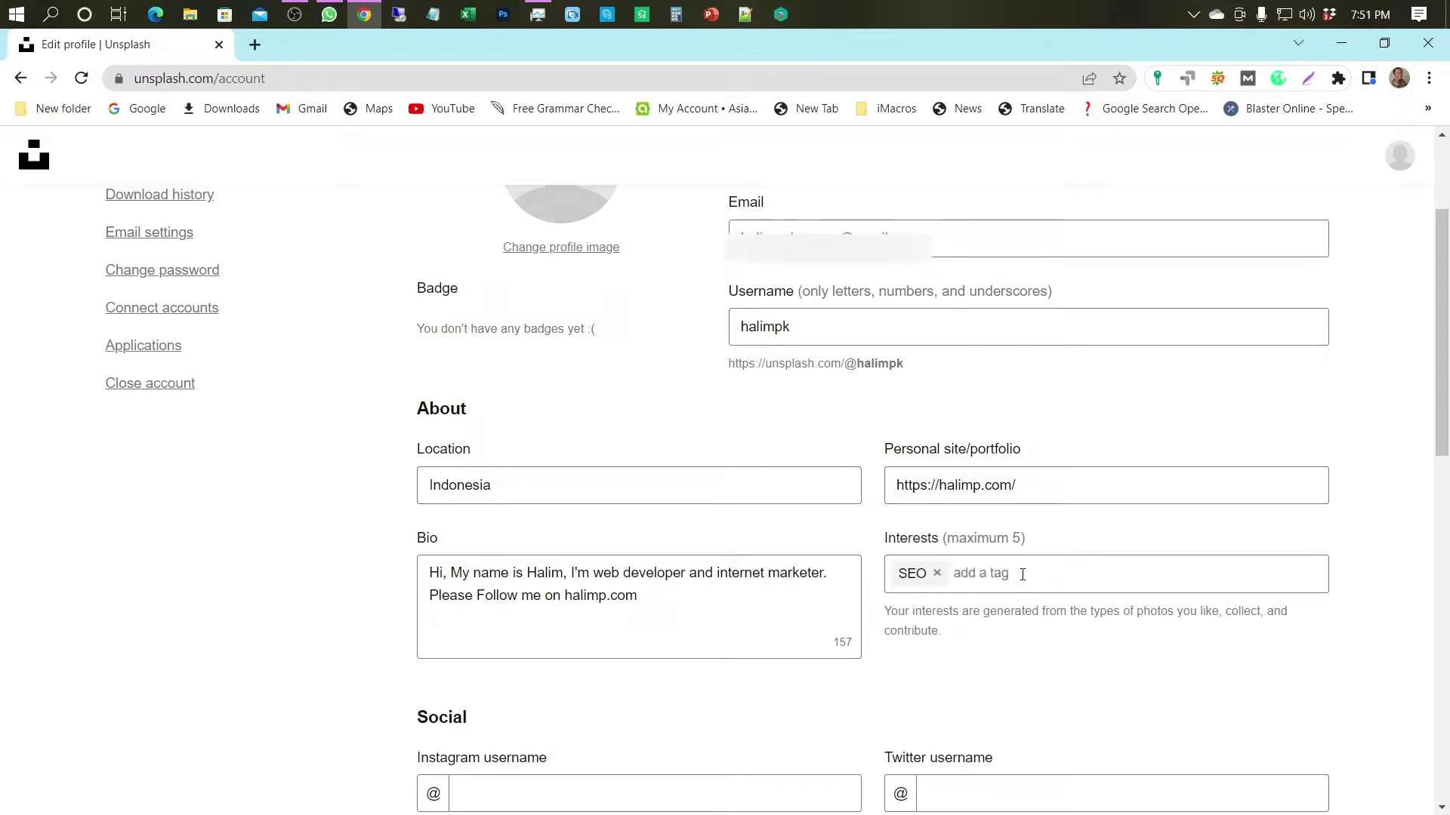
{"action": "type", "text": "Backlink"}
{"action": "key", "text": "Return"}
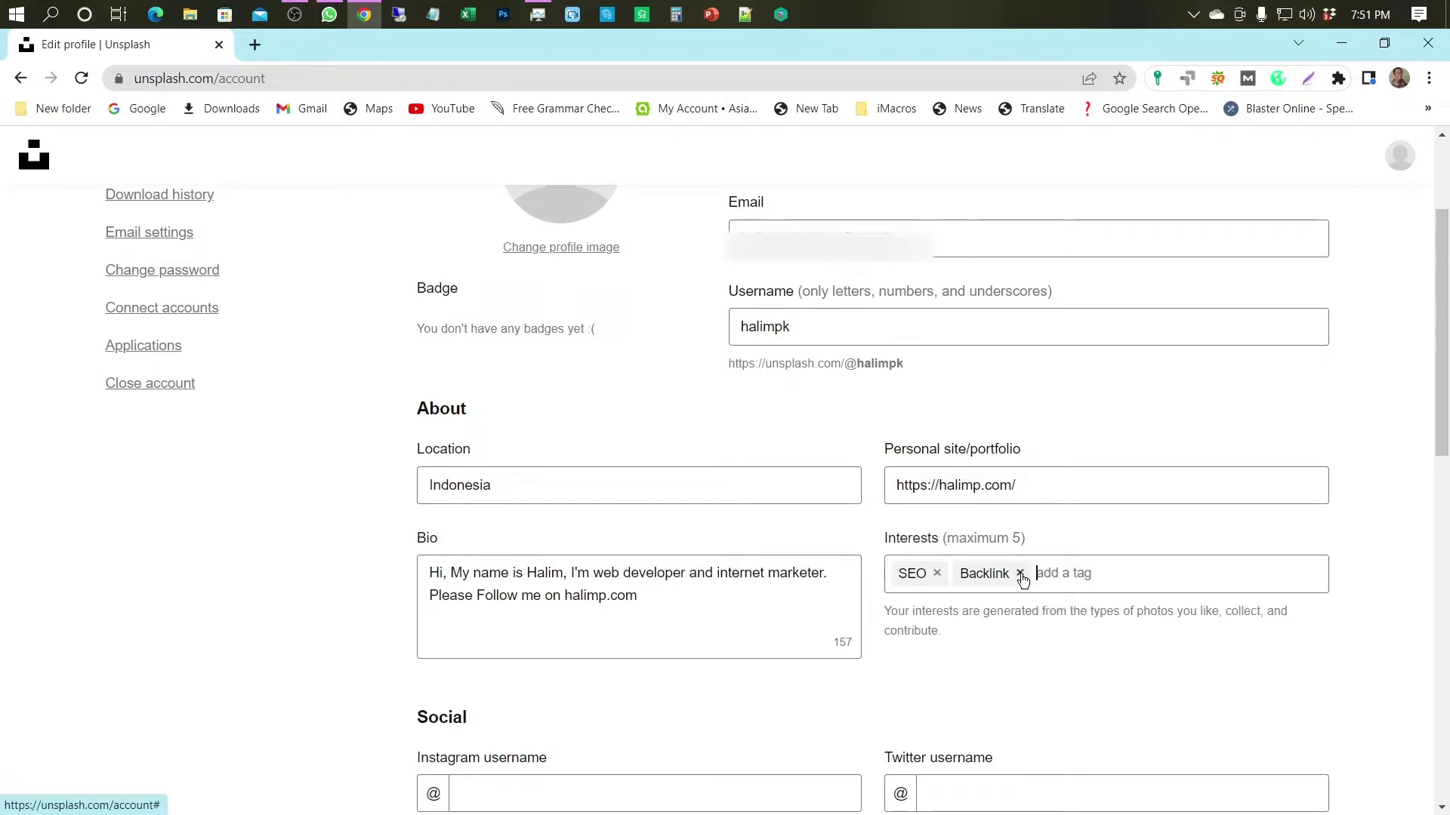
{"action": "type", "text": "Digital Marketing"}
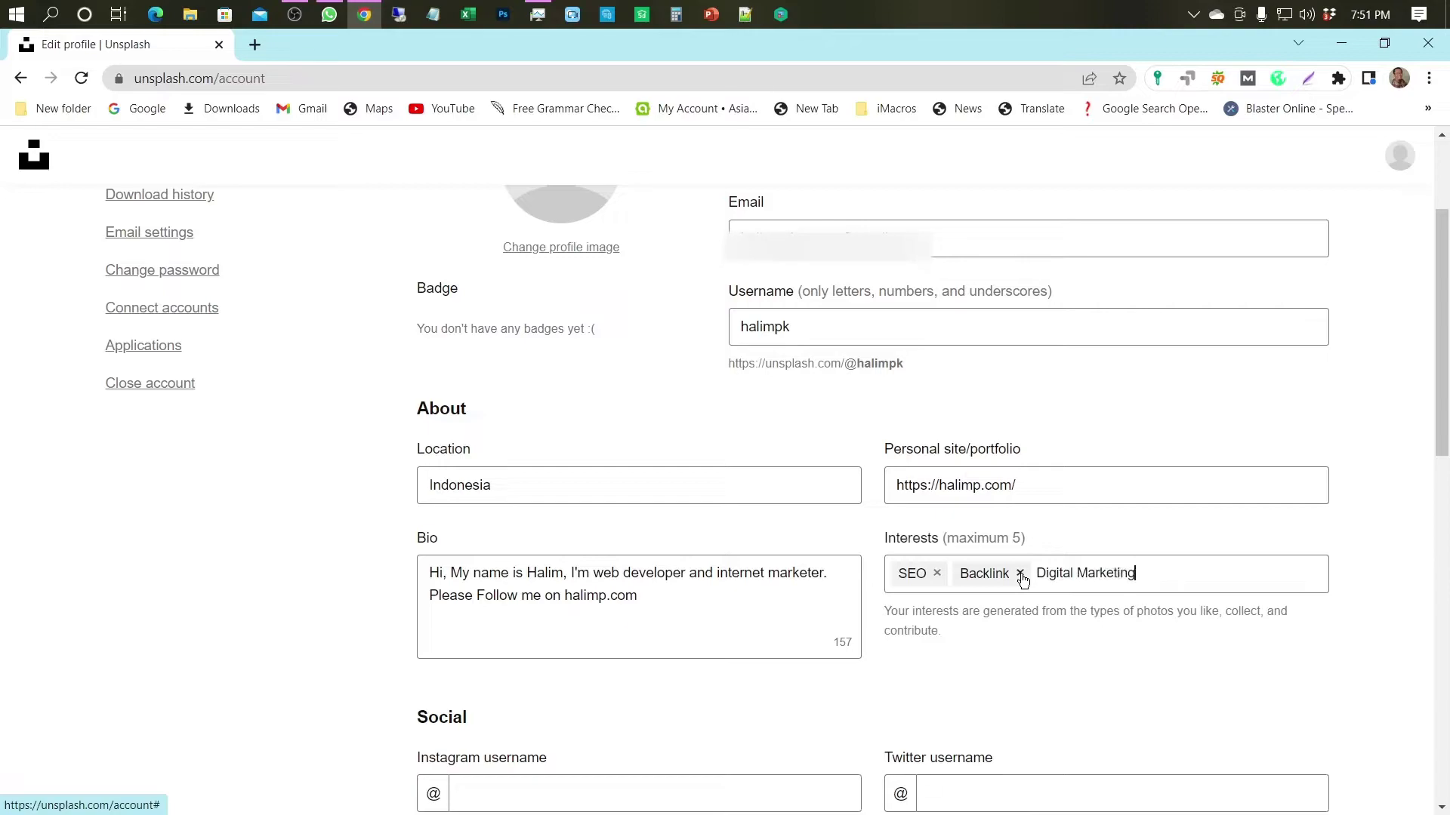
{"action": "key", "text": "Return"}
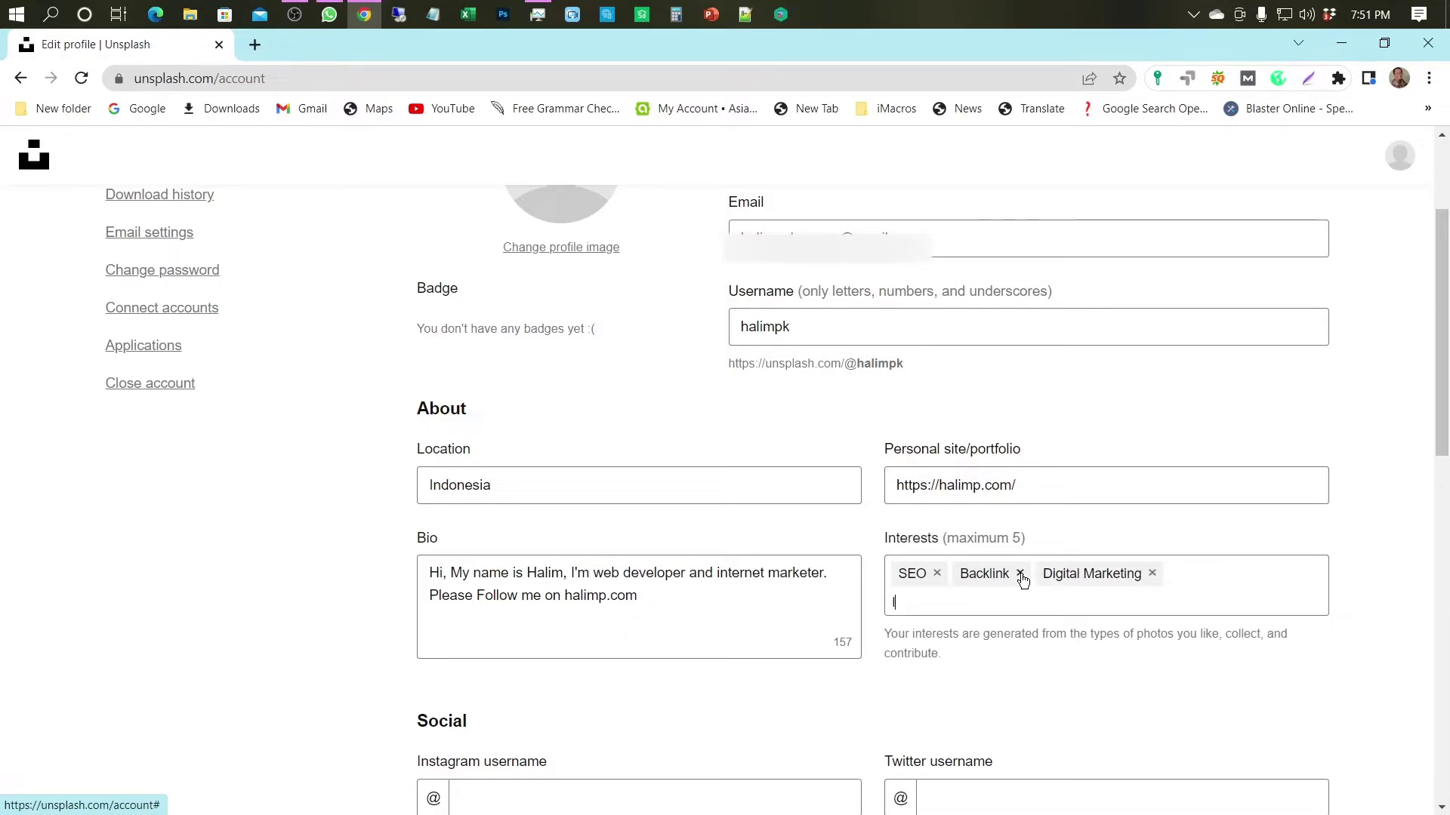
{"action": "type", "text": "Internet Marketing"}
{"action": "key", "text": "Return"}
{"action": "type", "text": "Web D"}
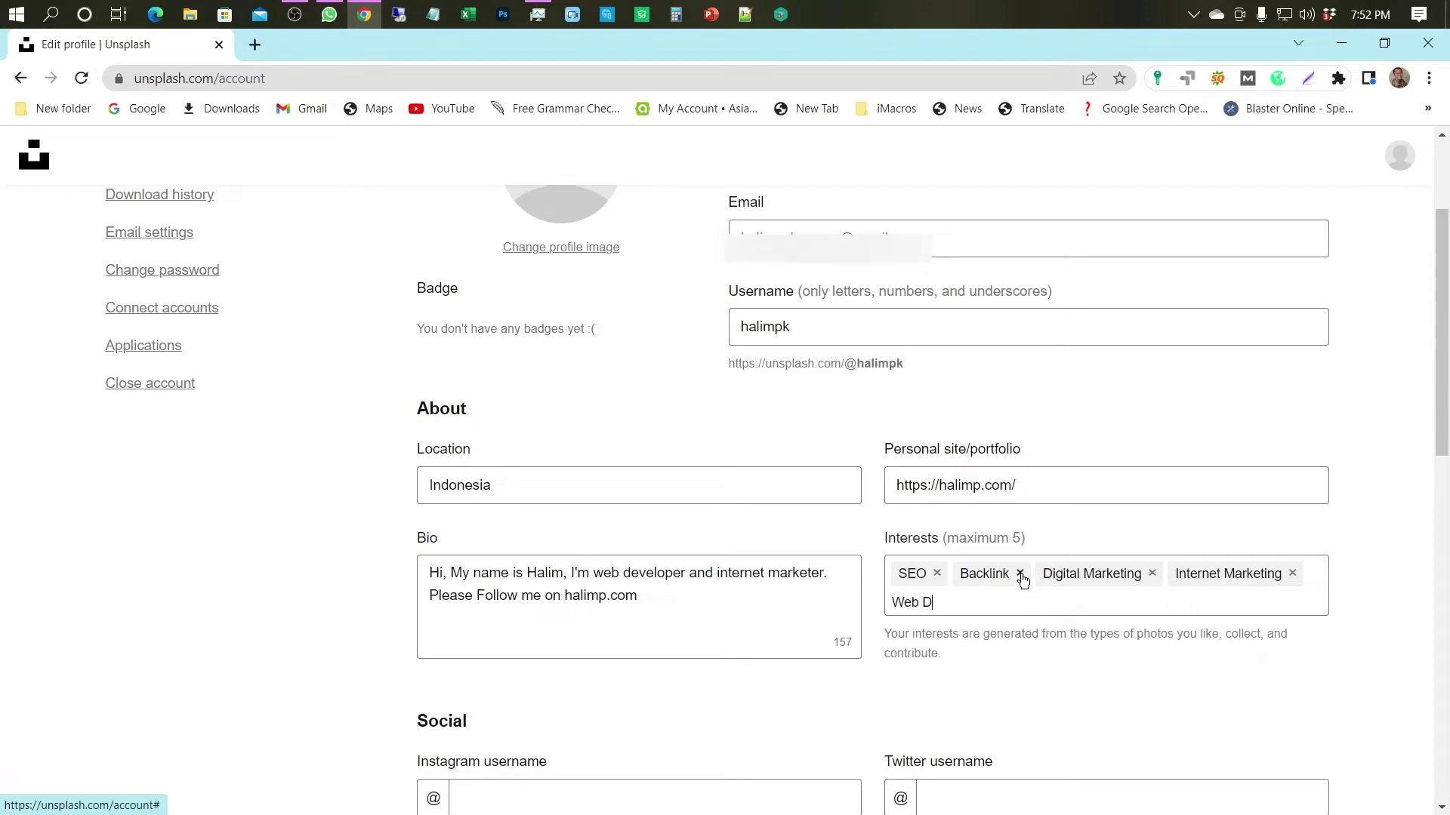
{"action": "type", "text": "eveloper"}
{"action": "key", "text": "Return"}
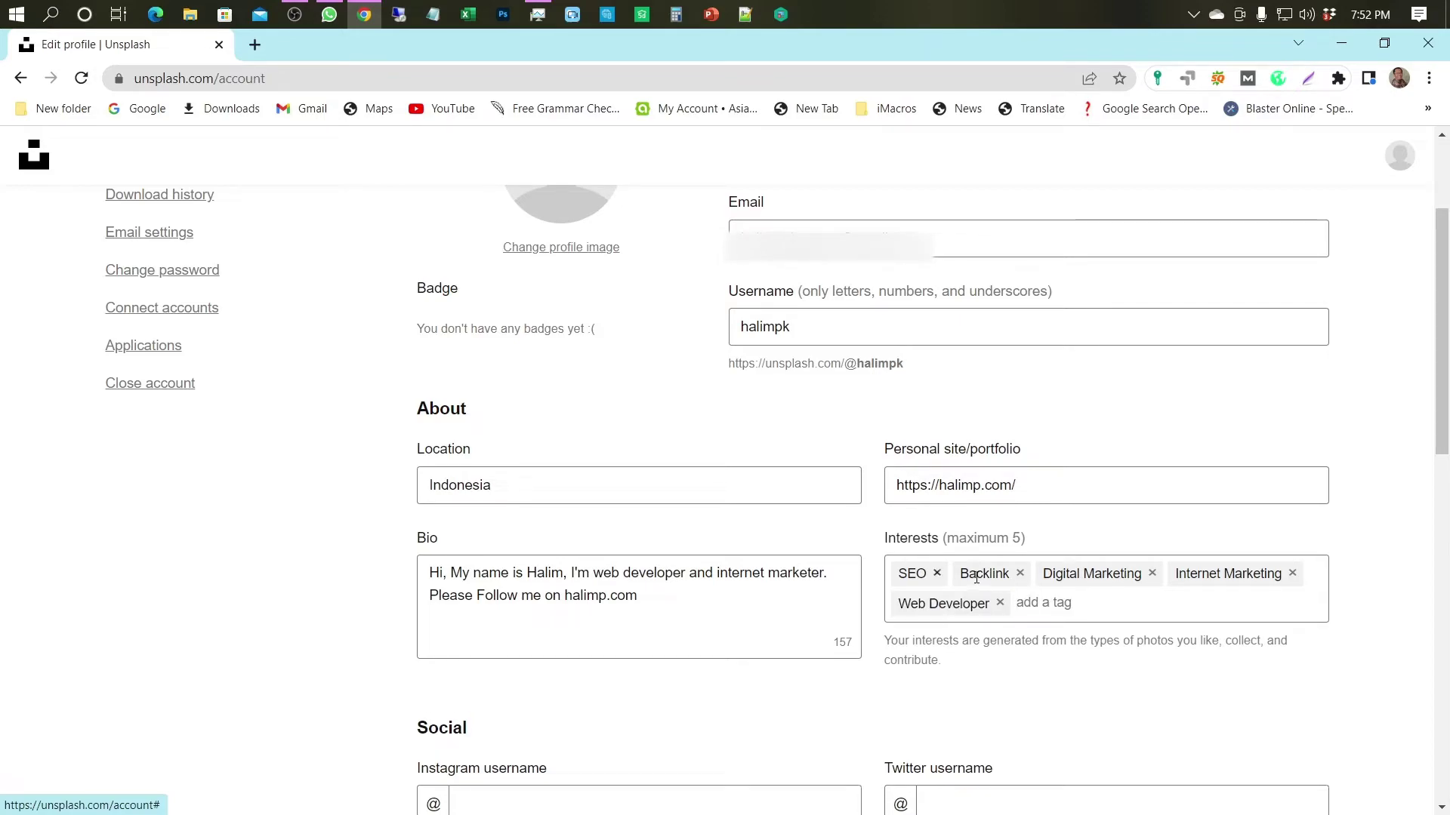
Step: Enter the Instagram and Twitter usernames and save with Update account
{"action": "scroll", "coordinate": [776, 726], "scroll_direction": "down", "scroll_amount": 4}
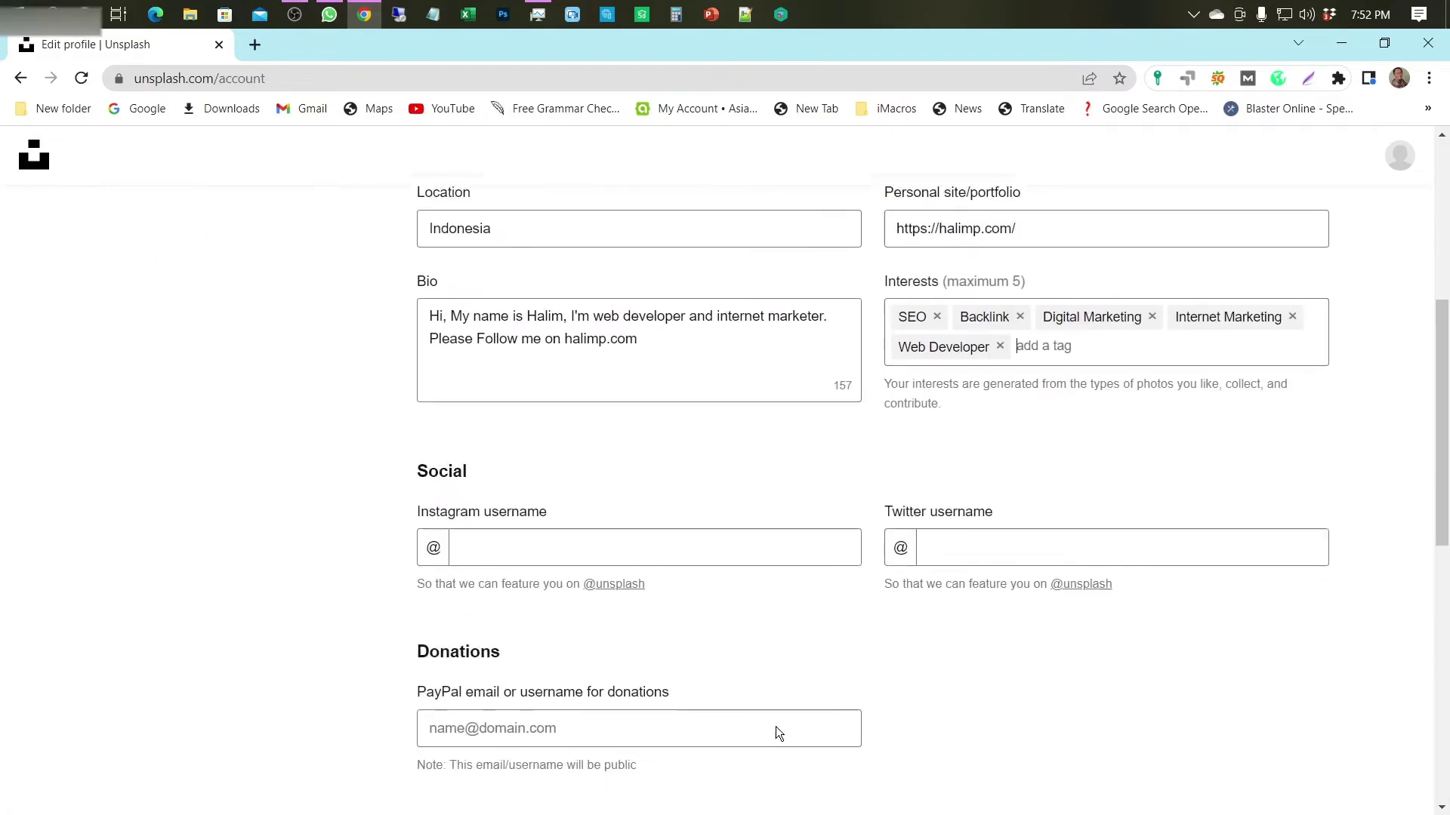
{"action": "left_click", "coordinate": [543, 524]}
{"action": "type", "text": "halim.perdana."}
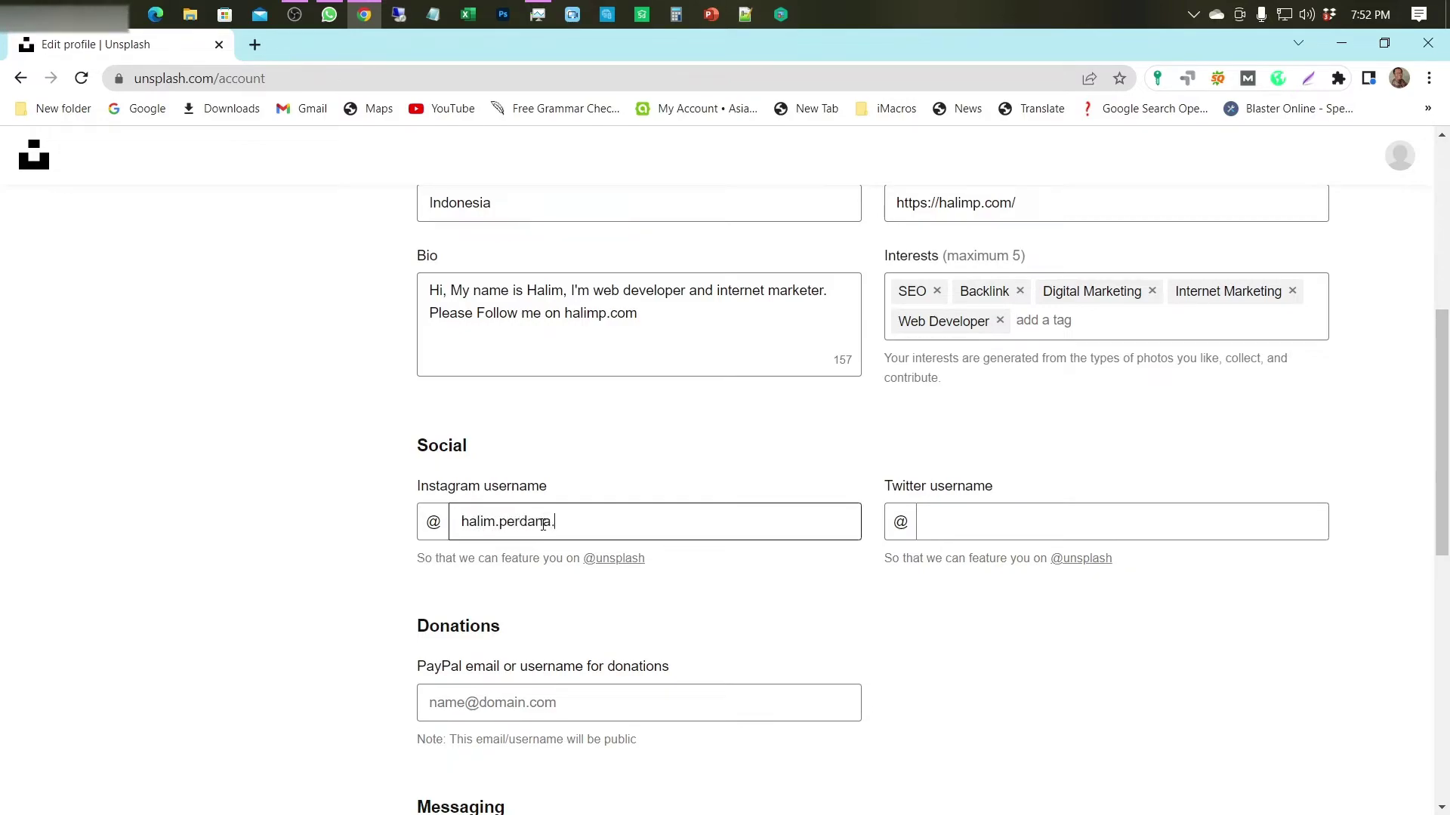
{"action": "type", "text": "k"}
{"action": "left_click", "coordinate": [955, 521]}
{"action": "type", "text": "halim"}
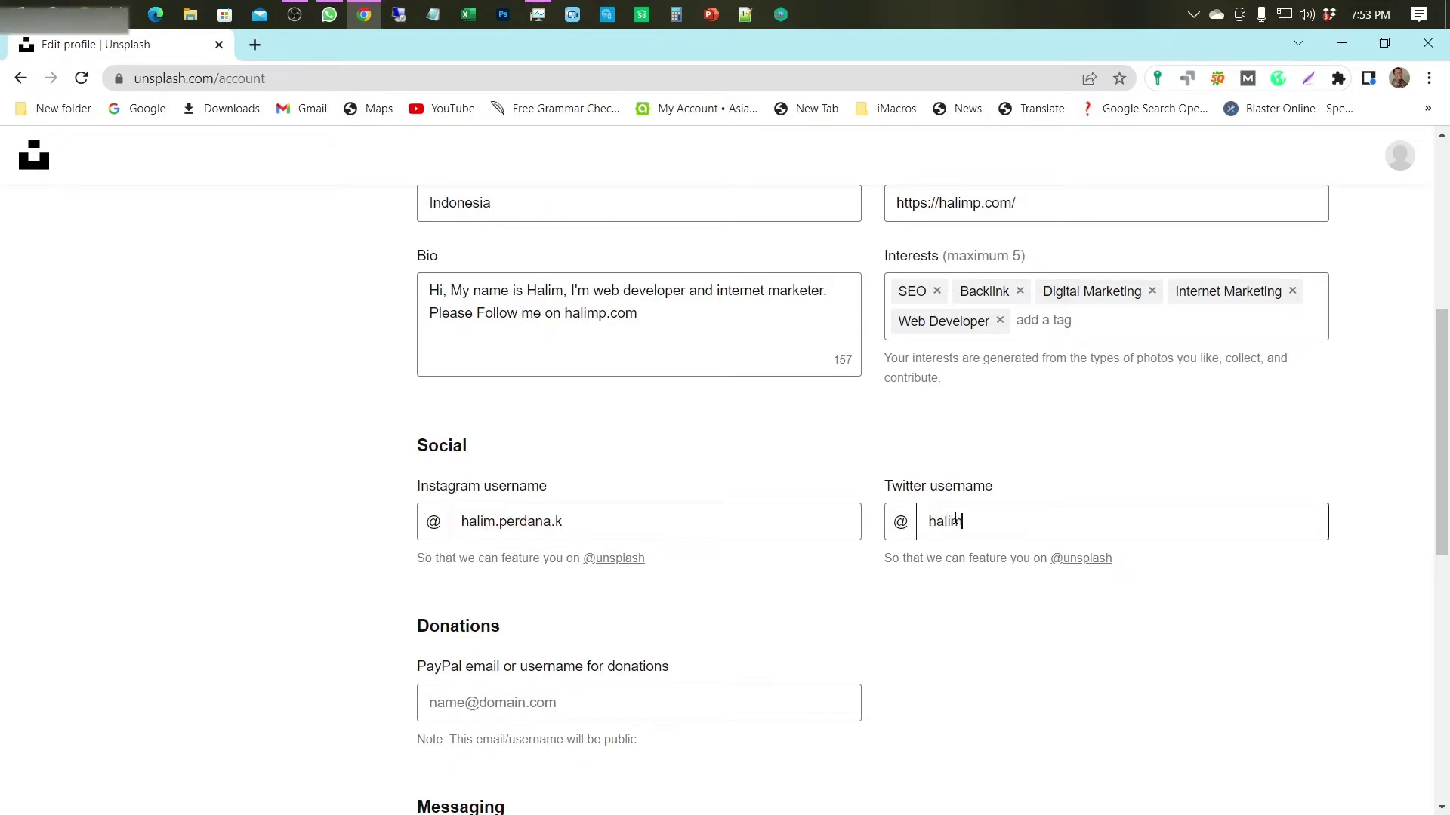
{"action": "type", "text": "_p_kusuma"}
{"action": "scroll", "coordinate": [956, 583], "scroll_direction": "down", "scroll_amount": 3}
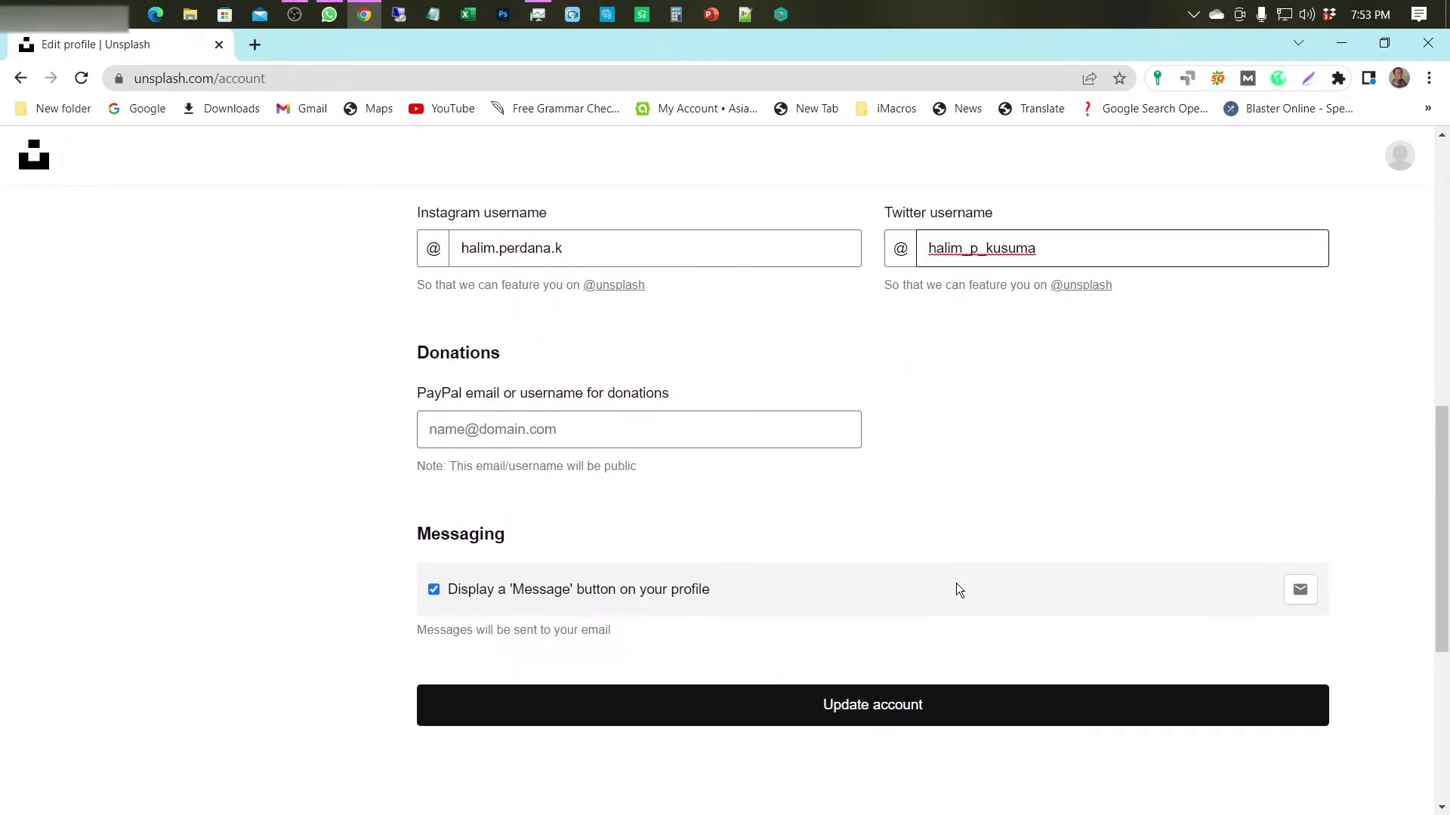
{"action": "left_click", "coordinate": [902, 708]}
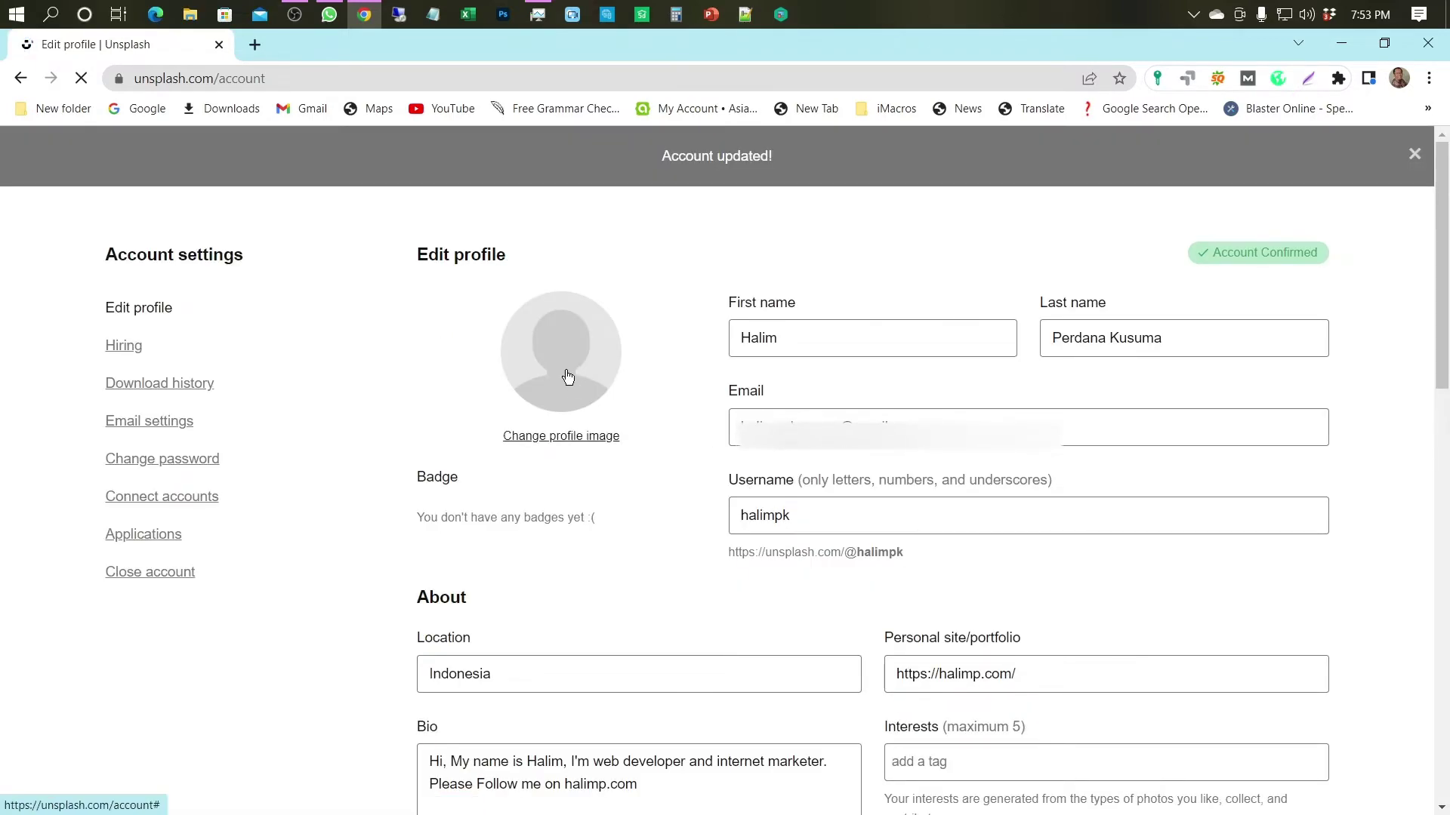
Step: Upload the circular portrait from BACKUP (E:) > WEBSITE as the profile image and update the account
{"action": "left_click", "coordinate": [570, 438]}
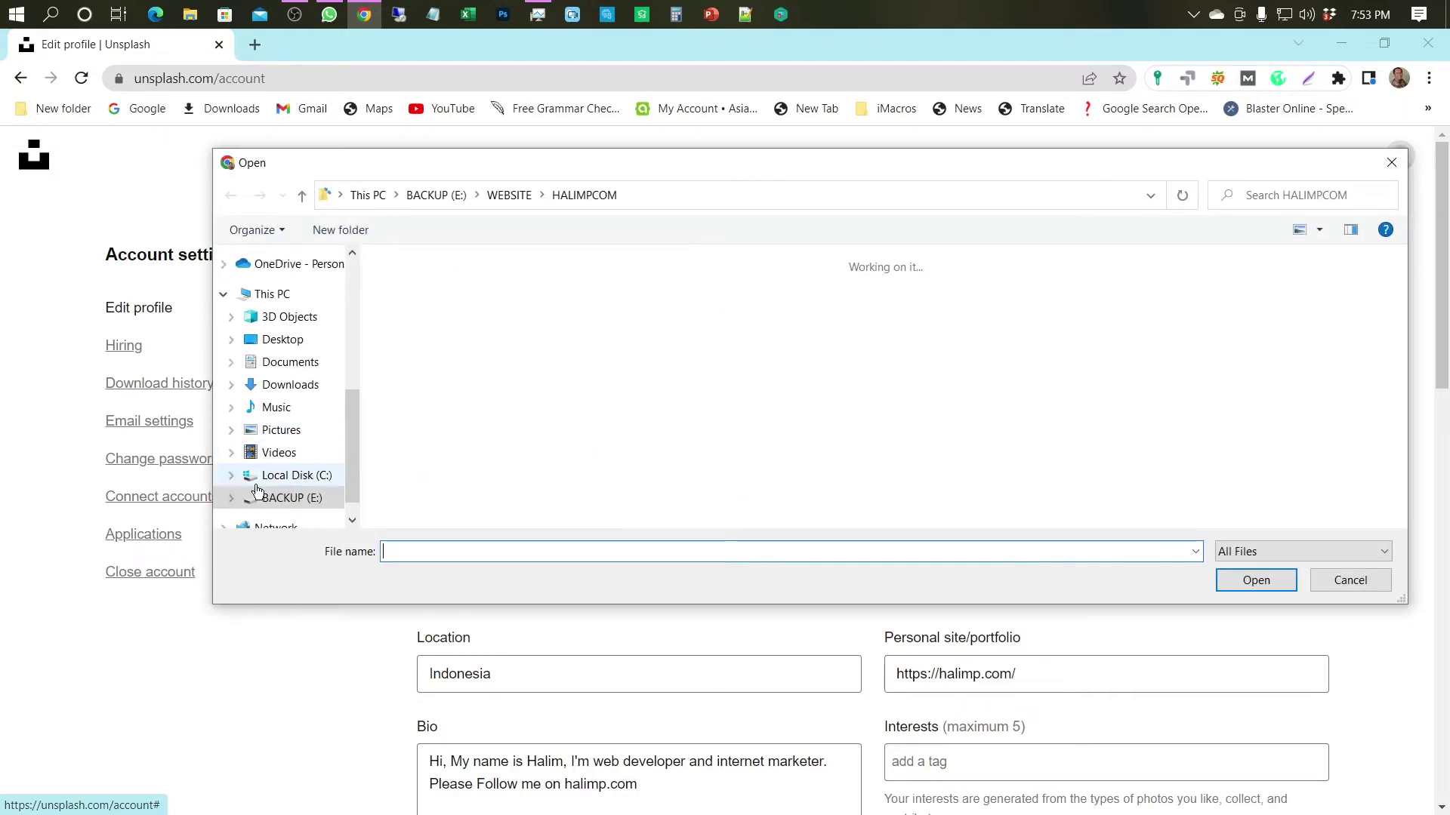
{"action": "scroll", "coordinate": [285, 498], "scroll_direction": "down", "scroll_amount": 1}
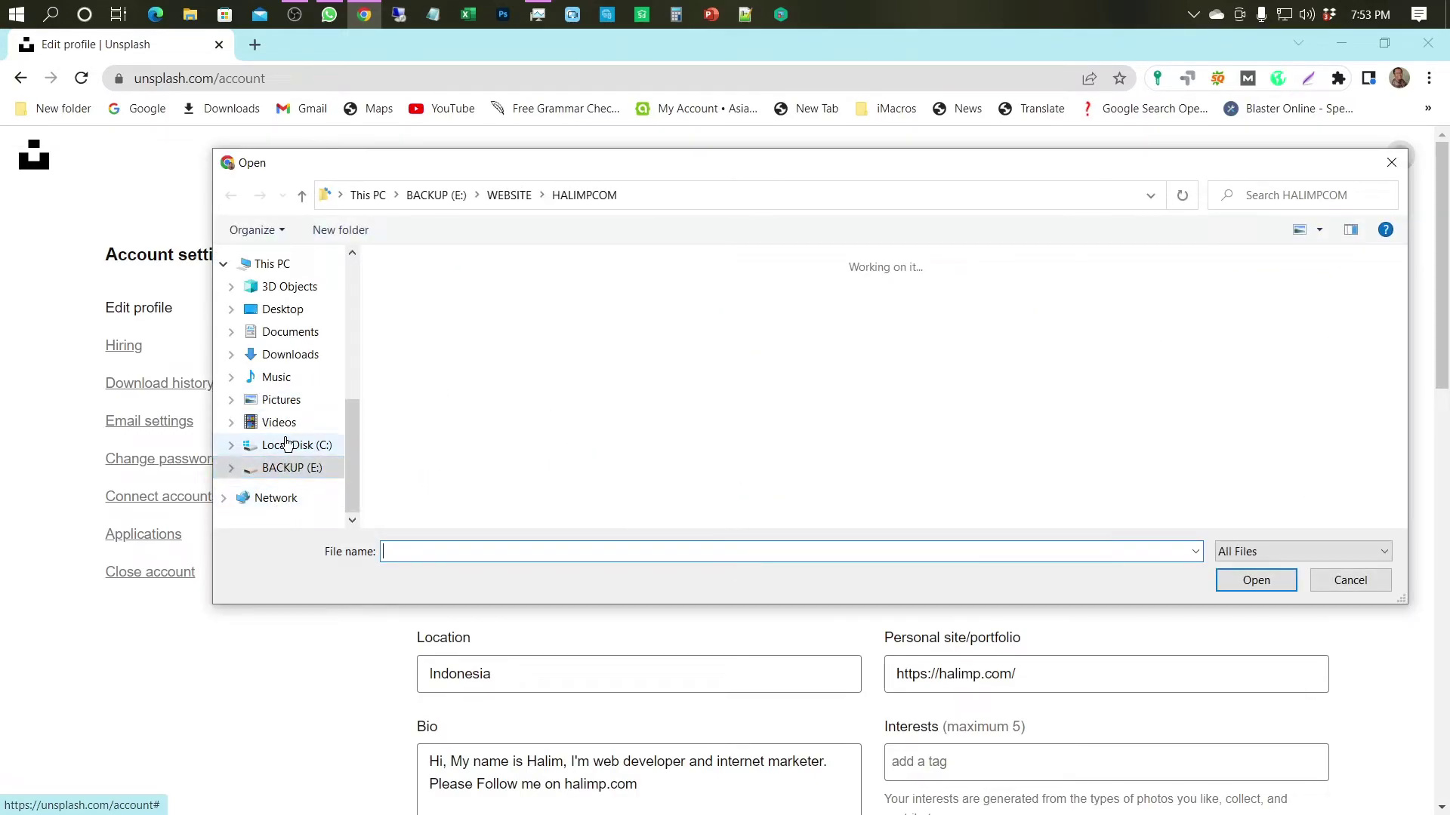
{"action": "left_click", "coordinate": [289, 468]}
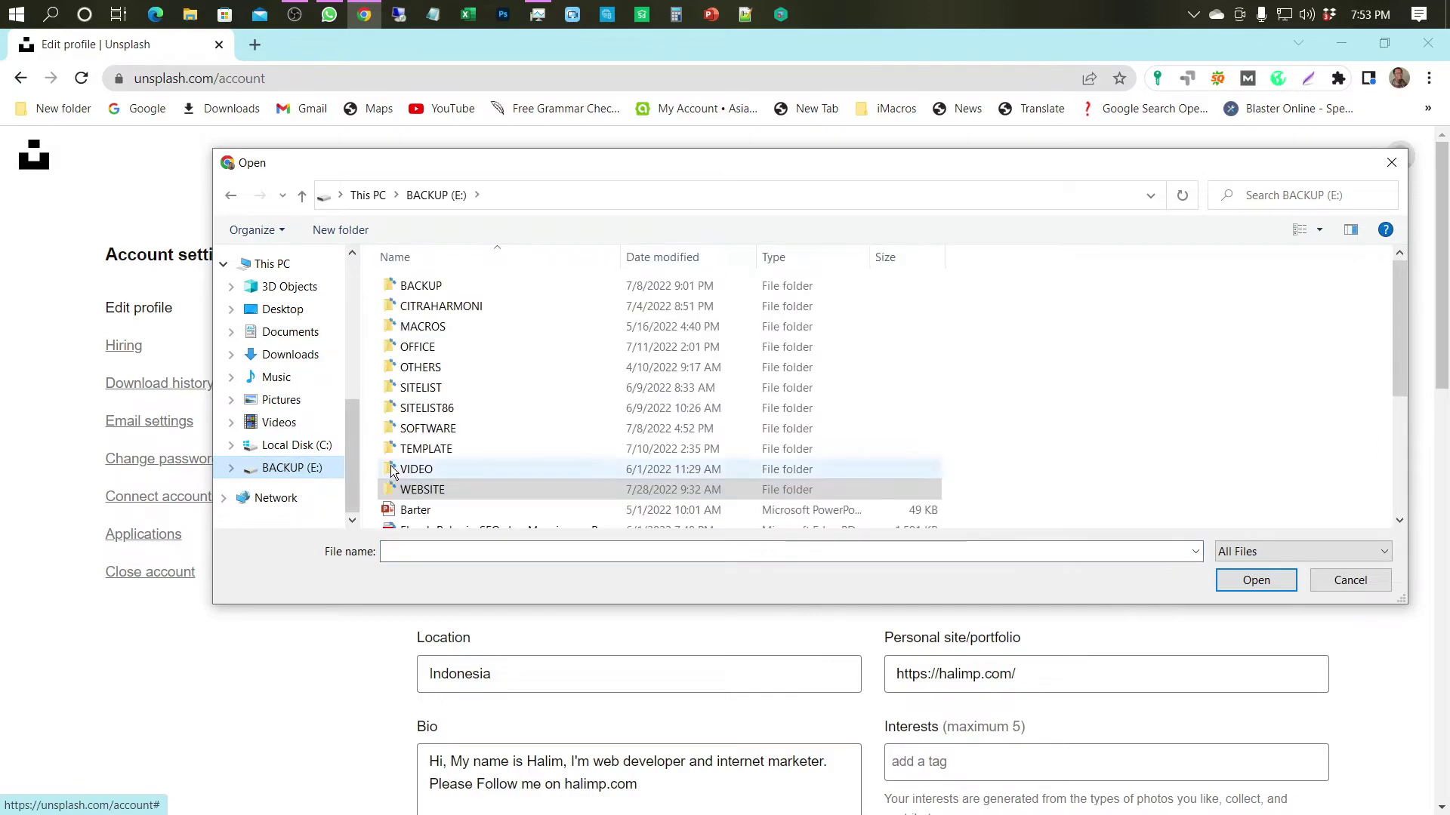
{"action": "double_click", "coordinate": [419, 489]}
{"action": "double_click", "coordinate": [850, 440]}
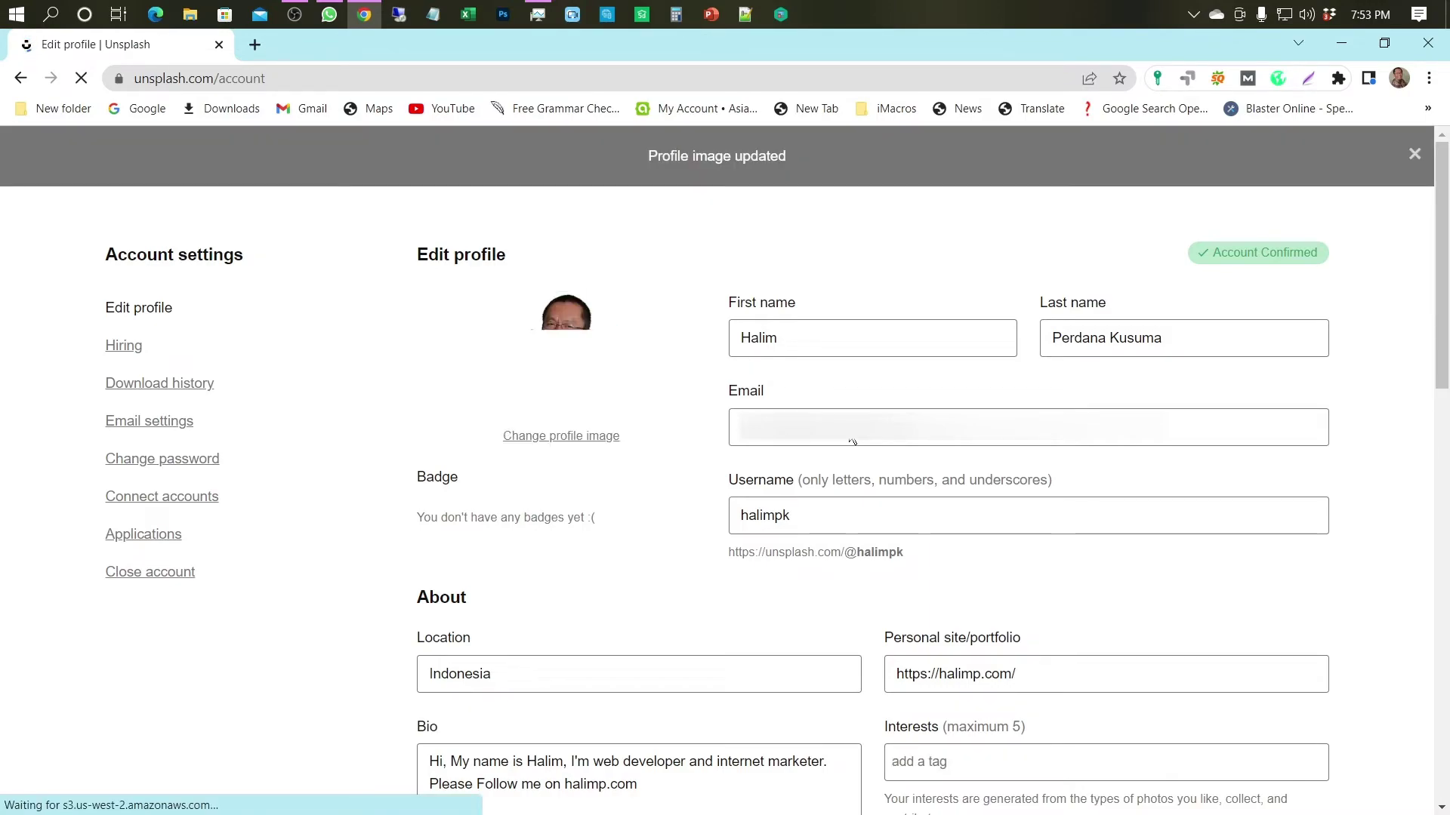
{"action": "scroll", "coordinate": [854, 441], "scroll_direction": "down", "scroll_amount": 9}
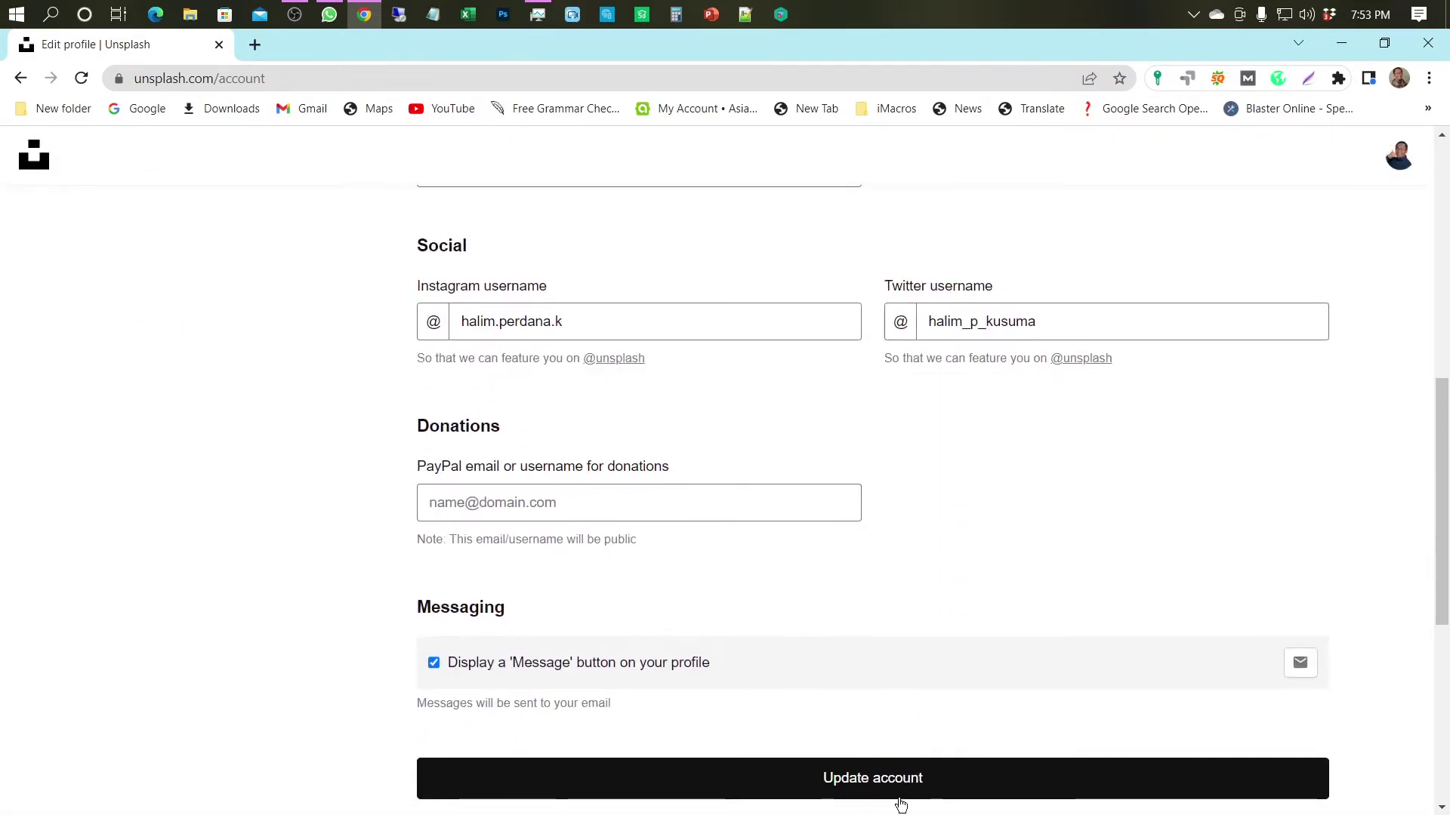
{"action": "left_click", "coordinate": [897, 780]}
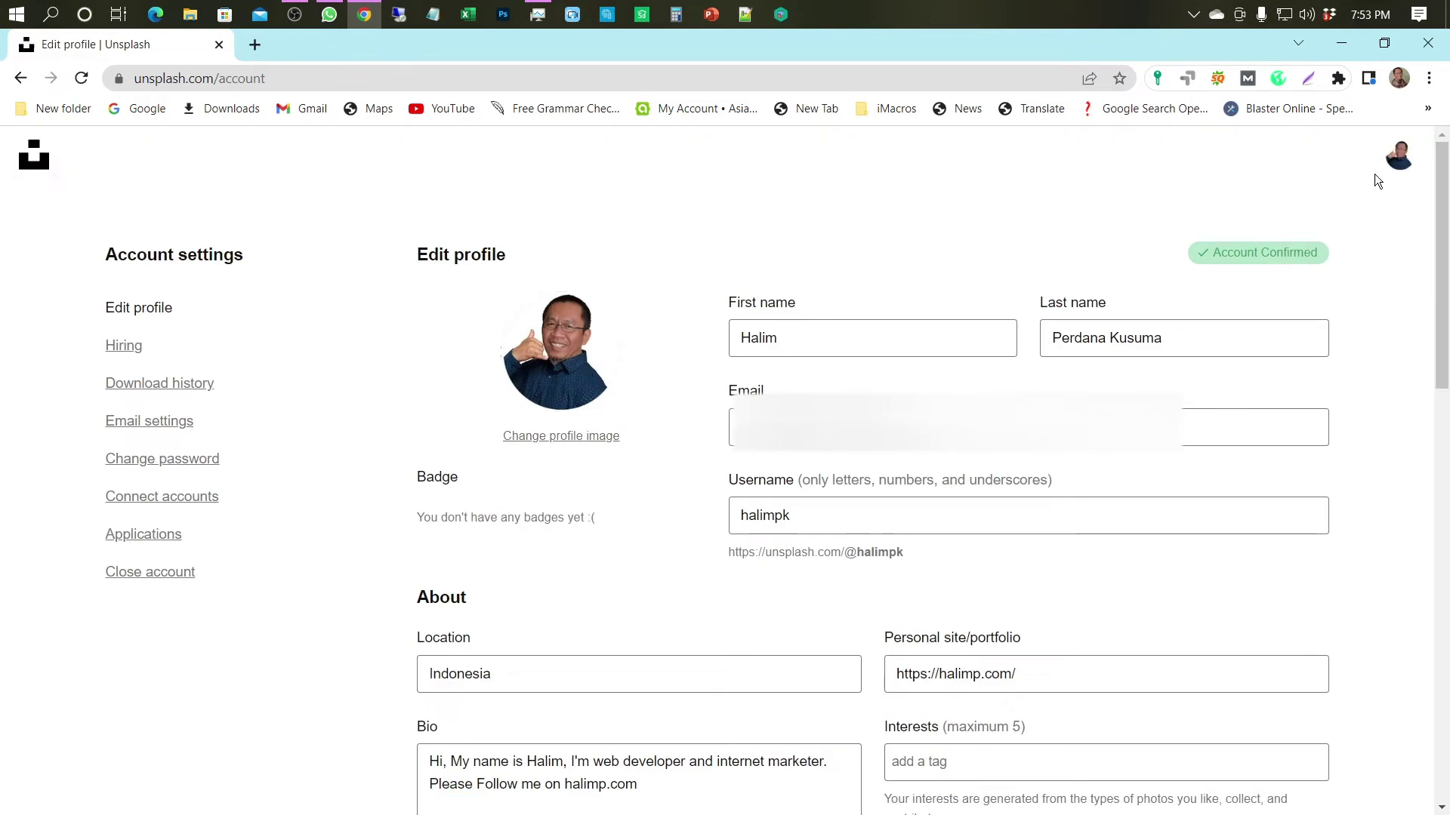
Step: View the public profile and expand its Connect with… list of website and social links
{"action": "left_click", "coordinate": [1391, 164]}
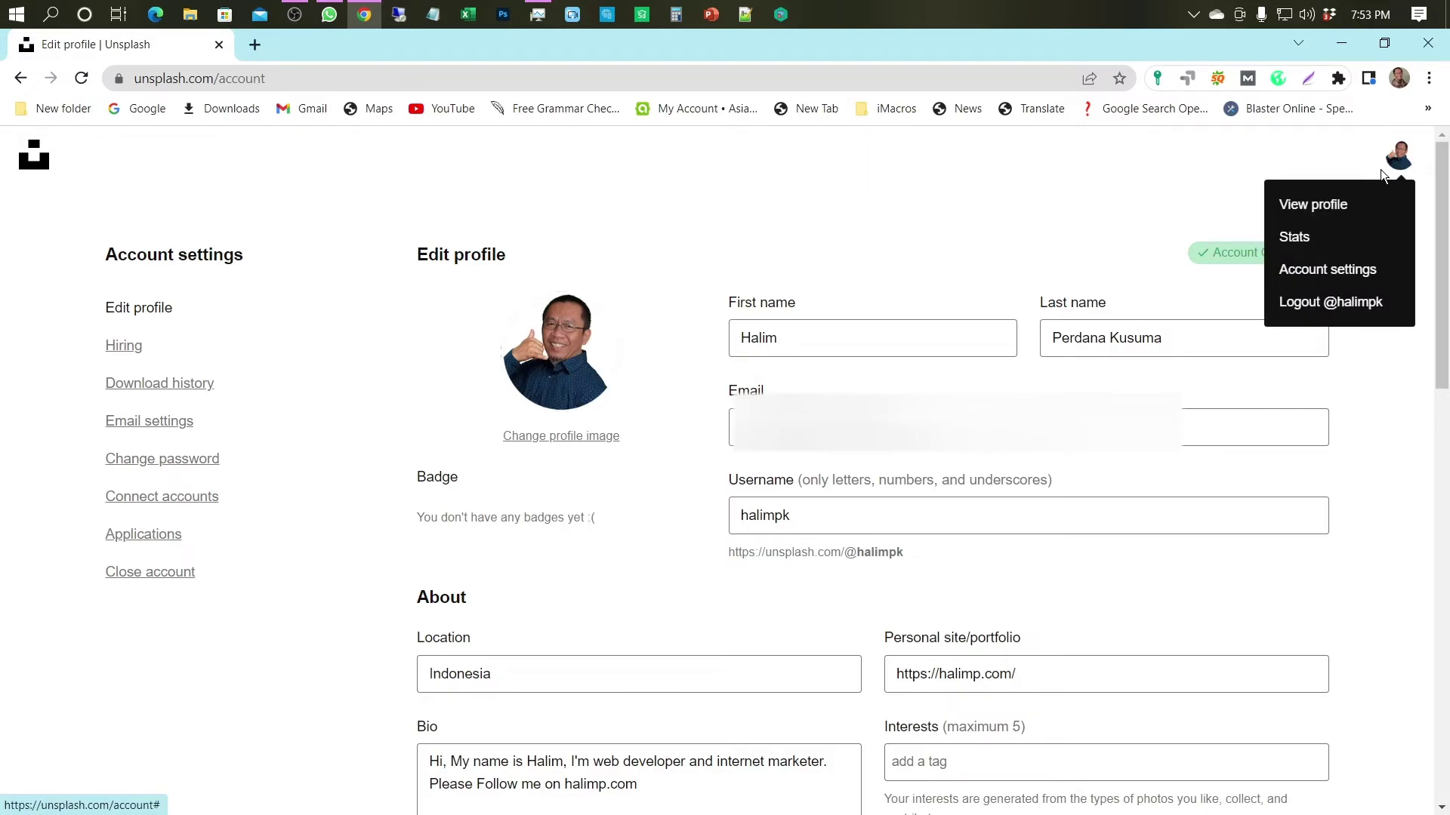
{"action": "left_click", "coordinate": [1341, 212]}
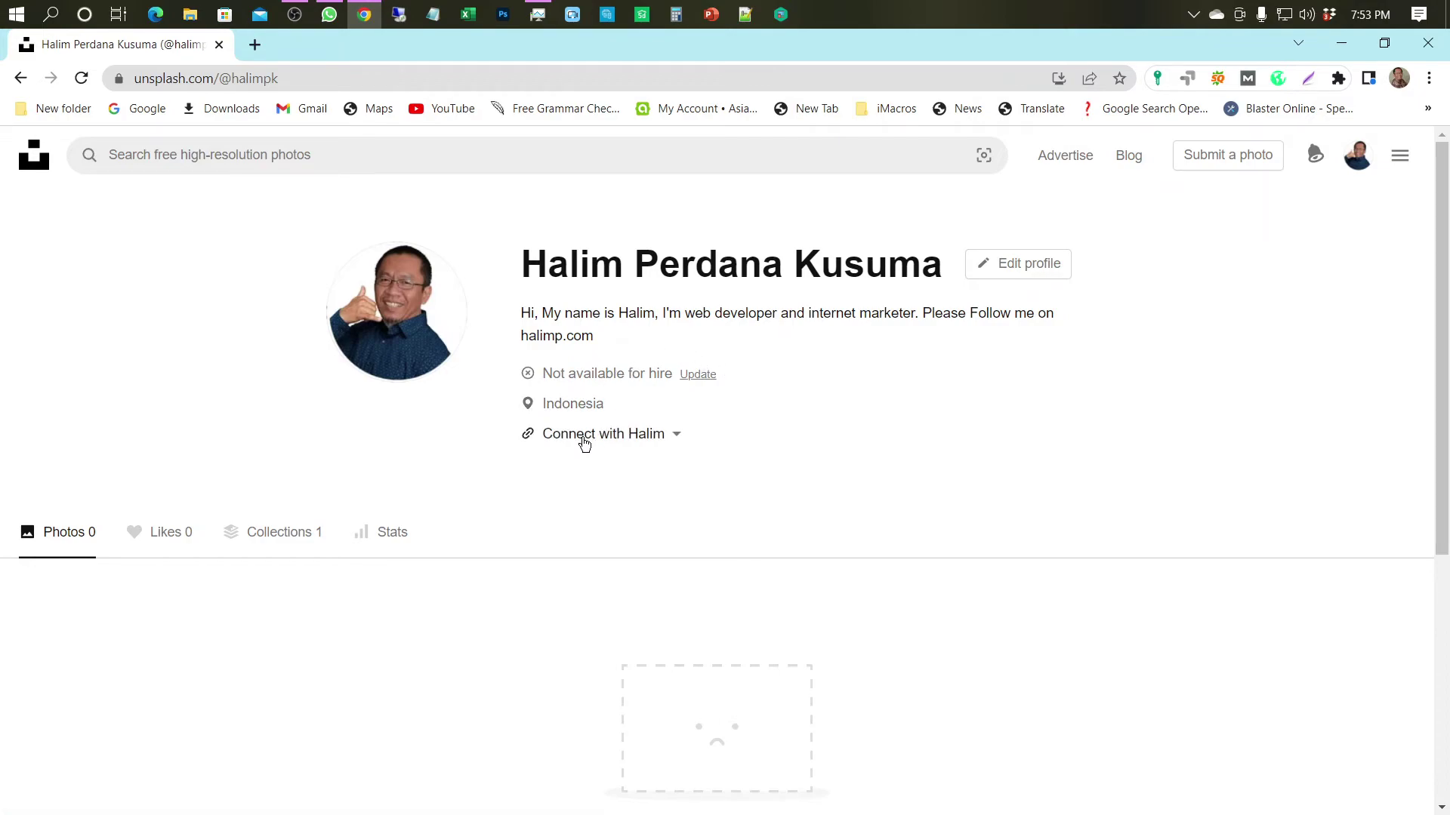
{"action": "left_click", "coordinate": [676, 442]}
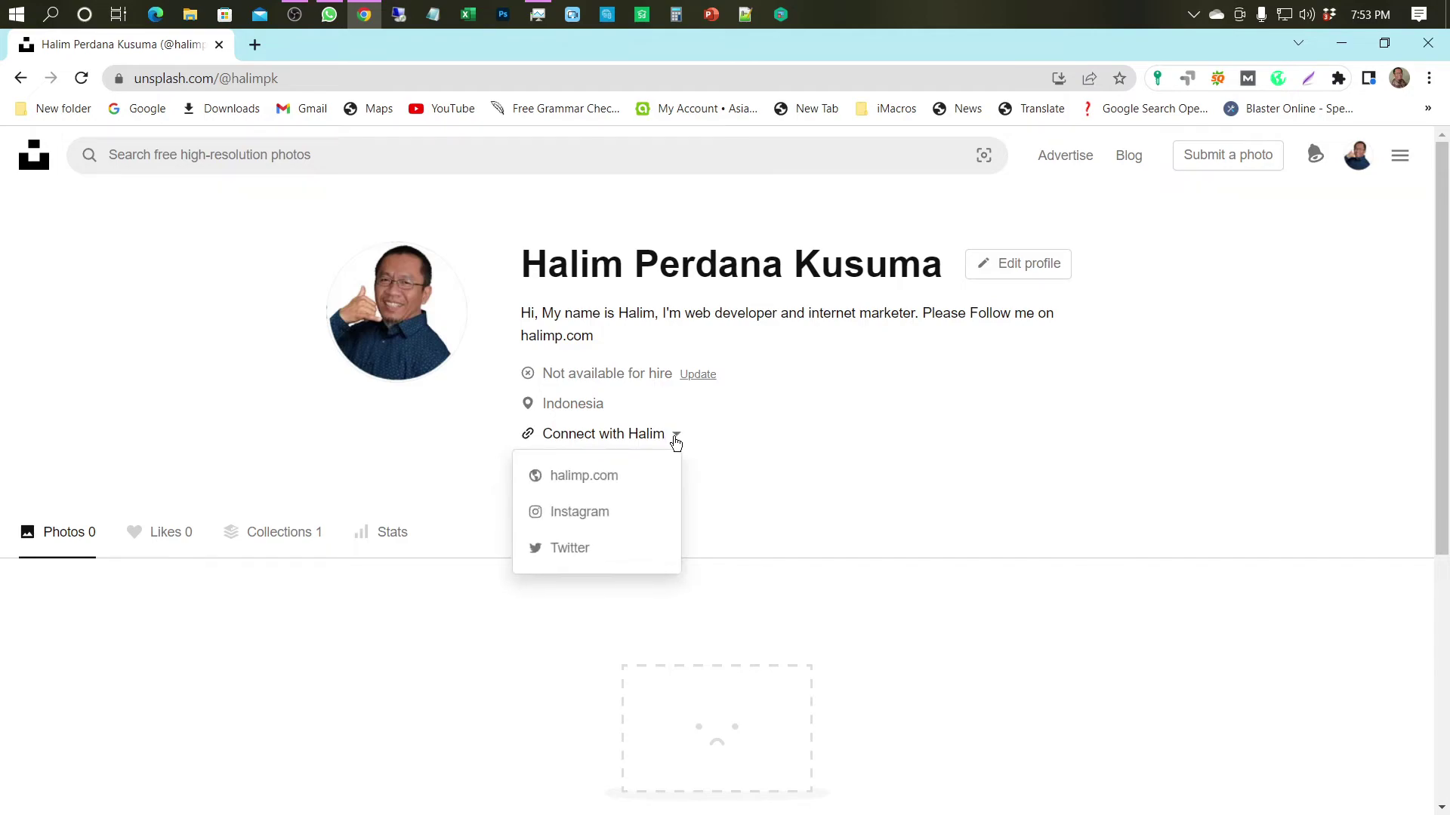